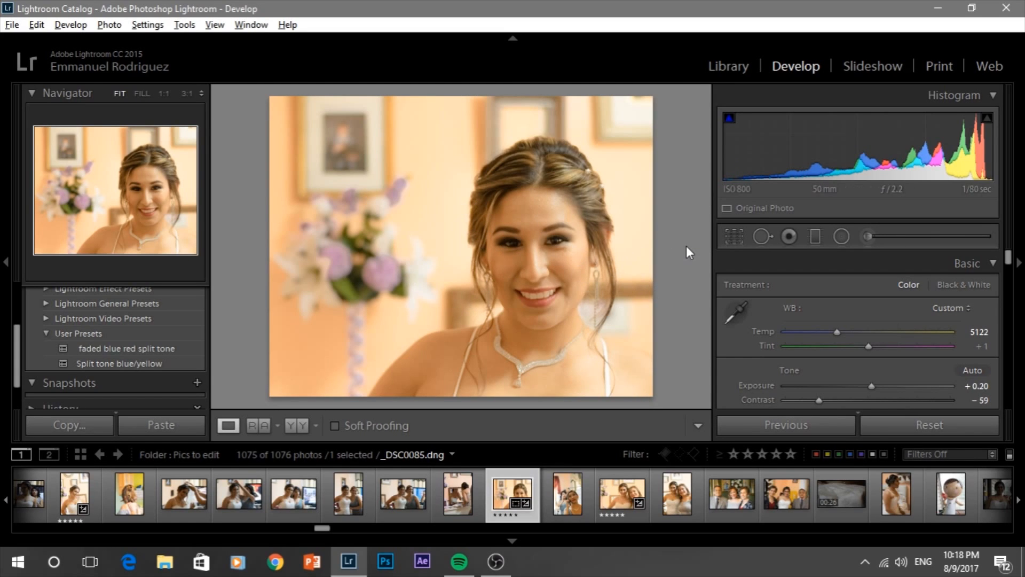
Step: Compare the edited bridal portrait with its original, unedited version
key("backslash")
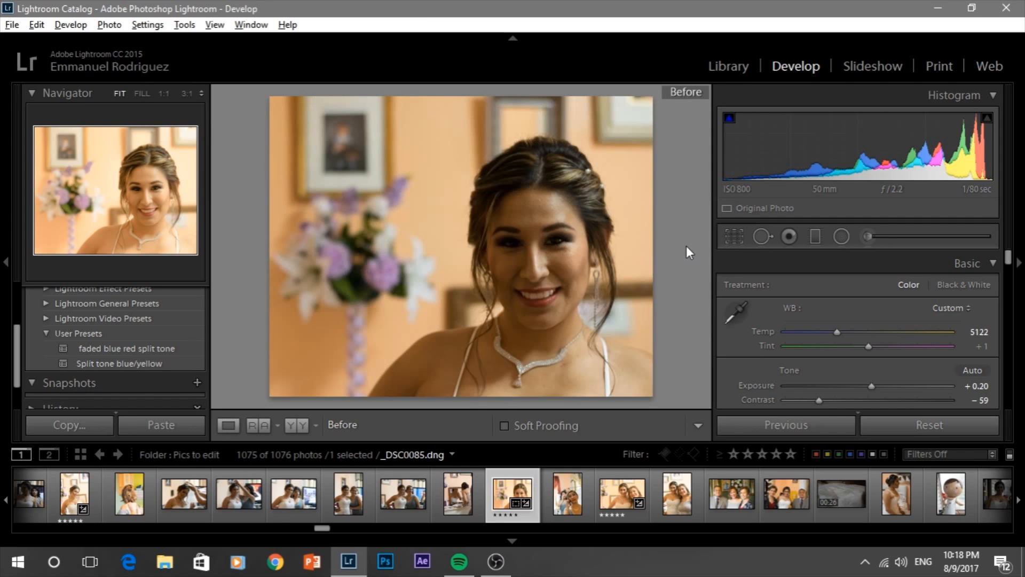
key("backslash")
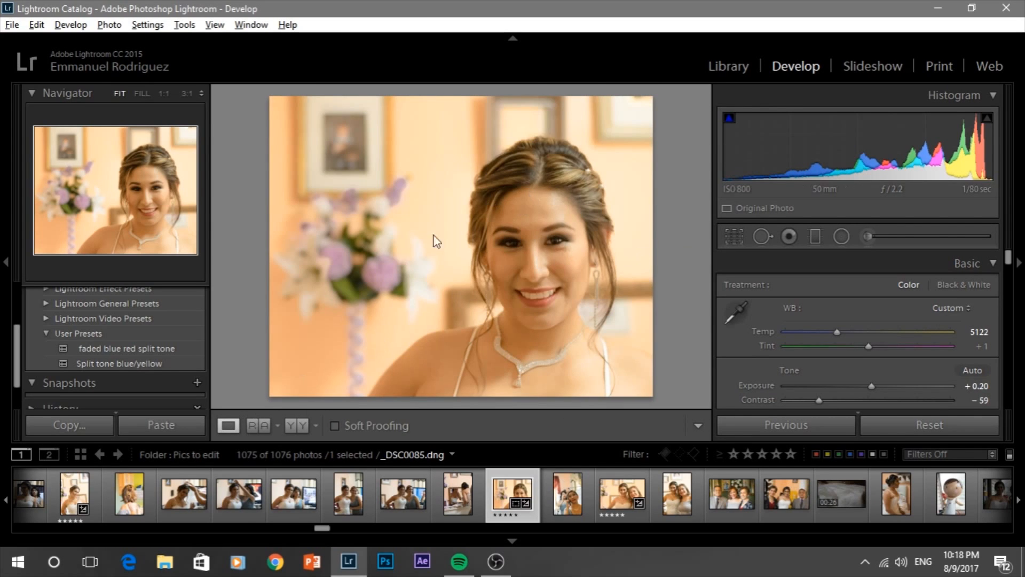
Step: Create a virtual copy of the portrait _DSC0085.dng and reset all develop adjustments on the copy
right_click(498, 497)
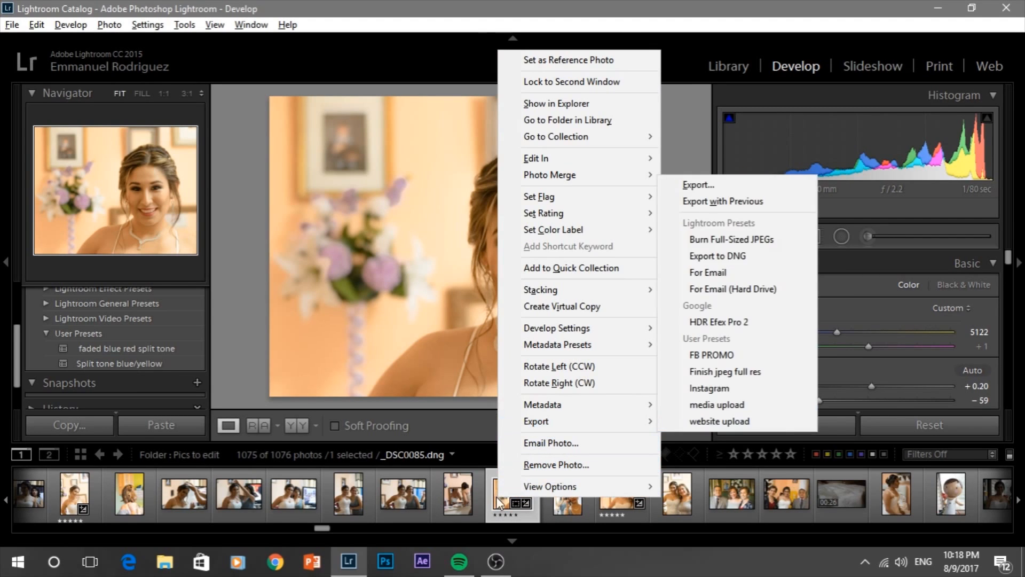
left_click(596, 310)
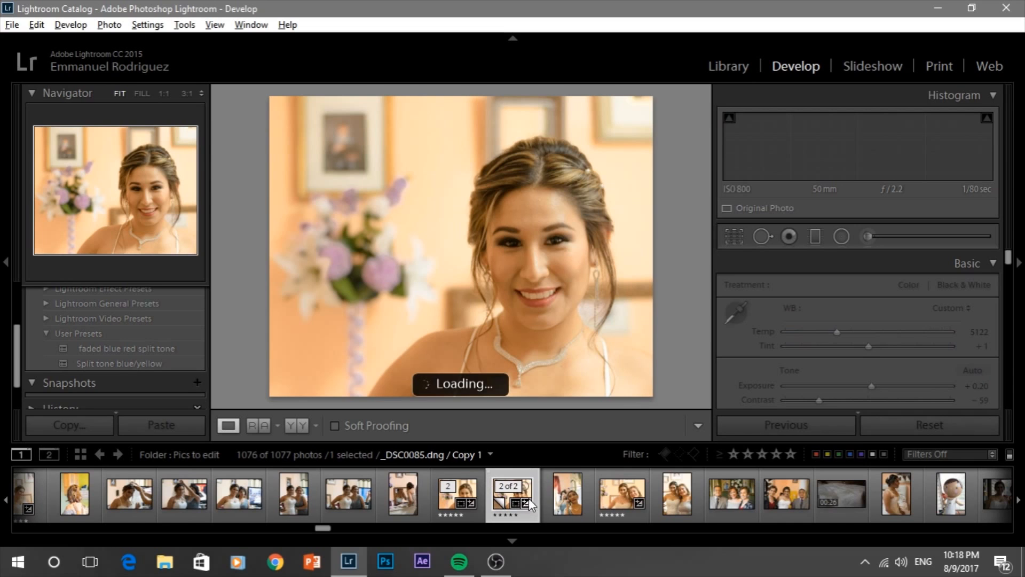
left_click(914, 428)
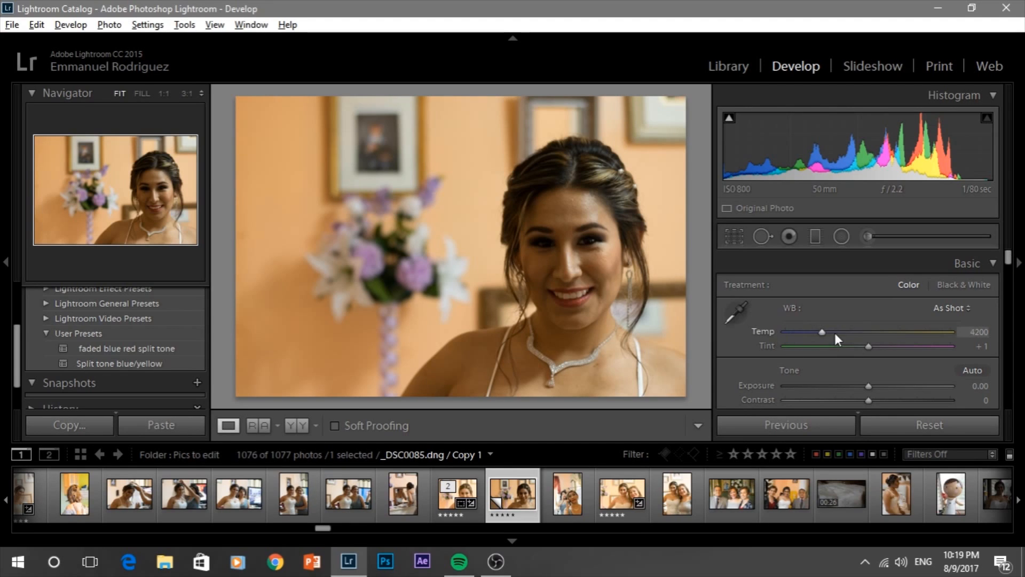
Step: Warm the copy's white balance by setting Temp to 7294 and Tint to +16
left_click_drag(822, 332, 828, 334)
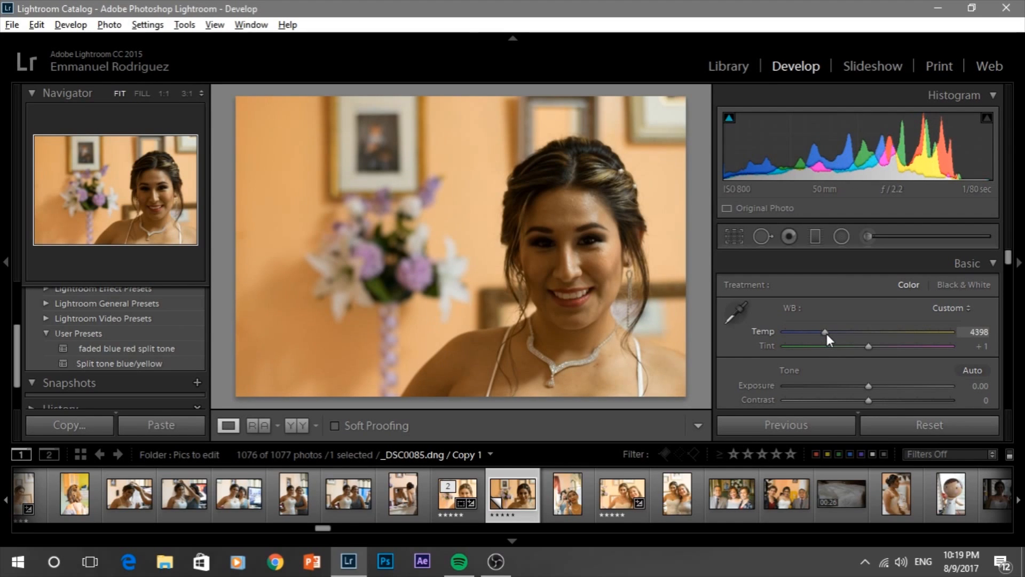
left_click_drag(819, 334, 873, 339)
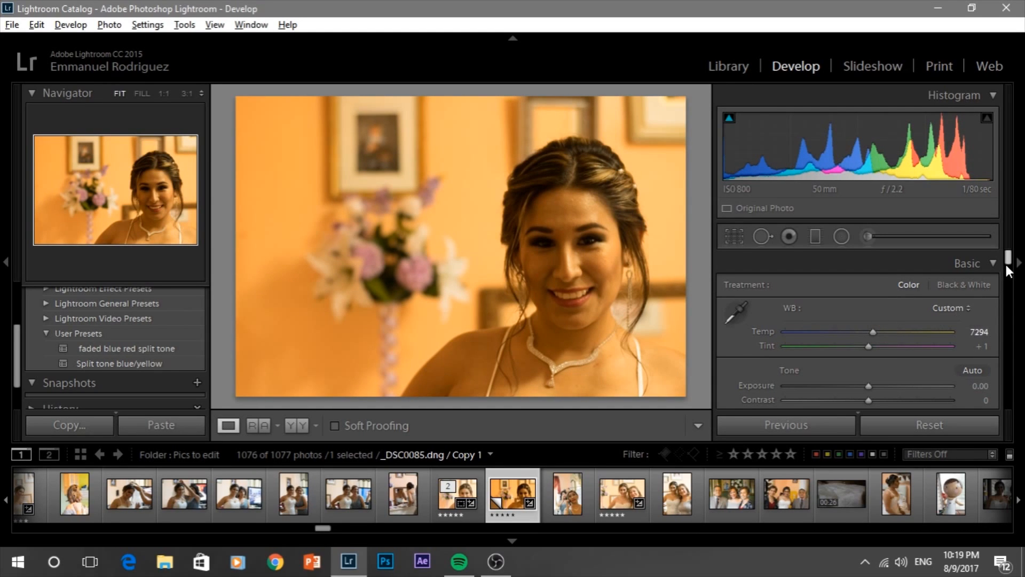
left_click_drag(1007, 261, 1011, 262)
left_click_drag(872, 345, 879, 345)
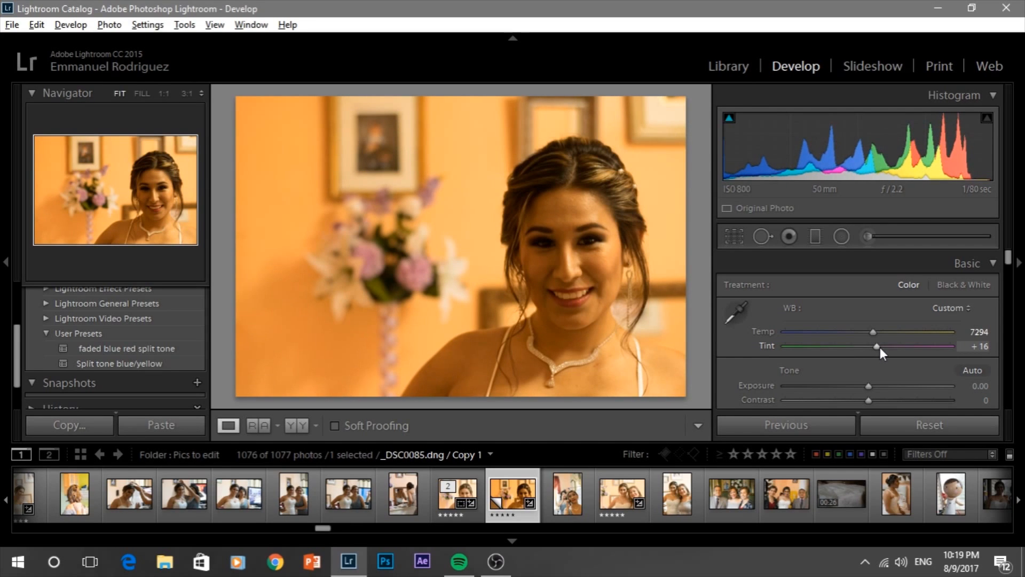
Step: Brighten the portrait with Exposure at +0.66 and soften it with Contrast at −28
left_click_drag(1009, 258, 1010, 267)
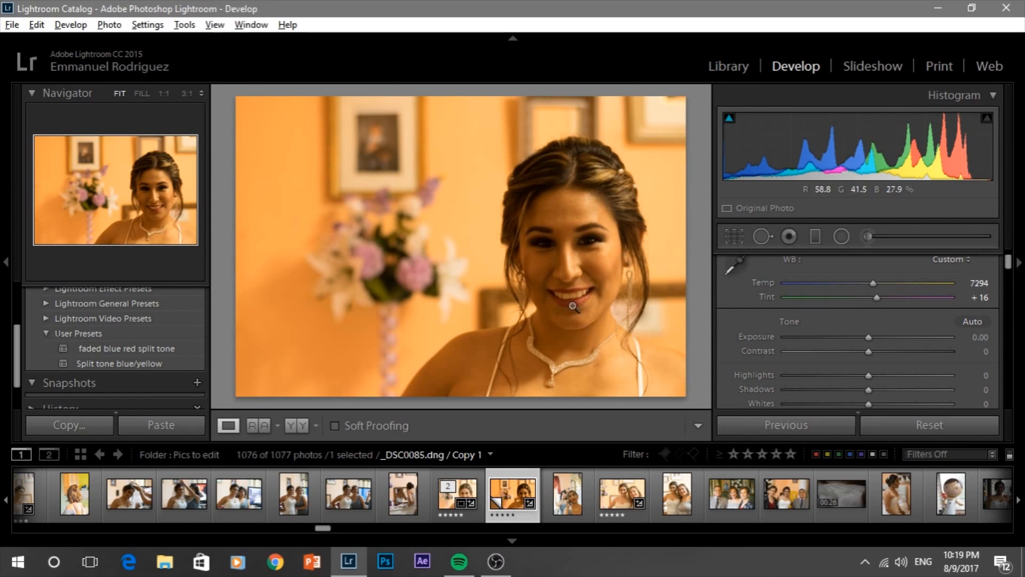
left_click_drag(870, 335, 881, 335)
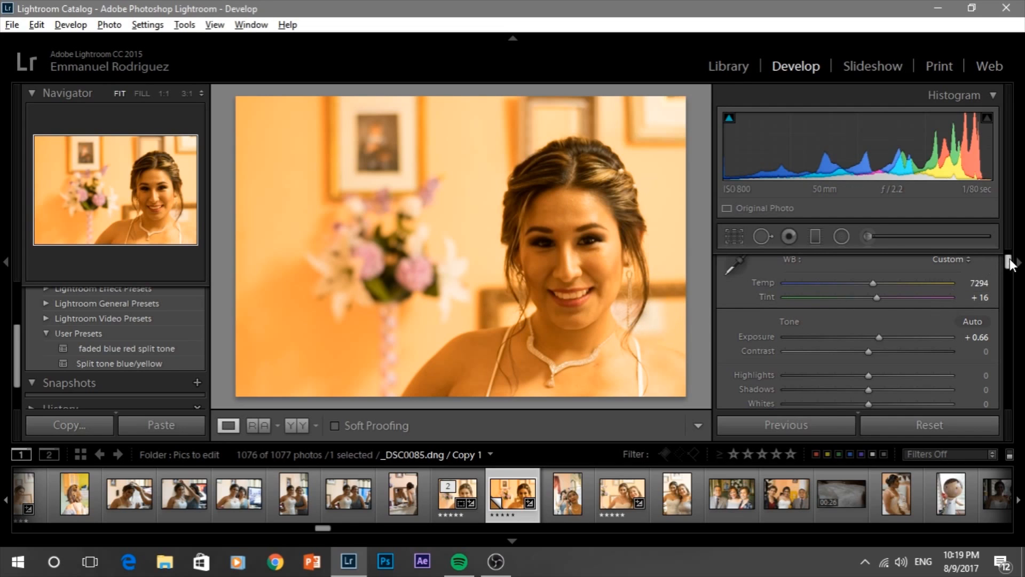
left_click_drag(1009, 259, 1009, 266)
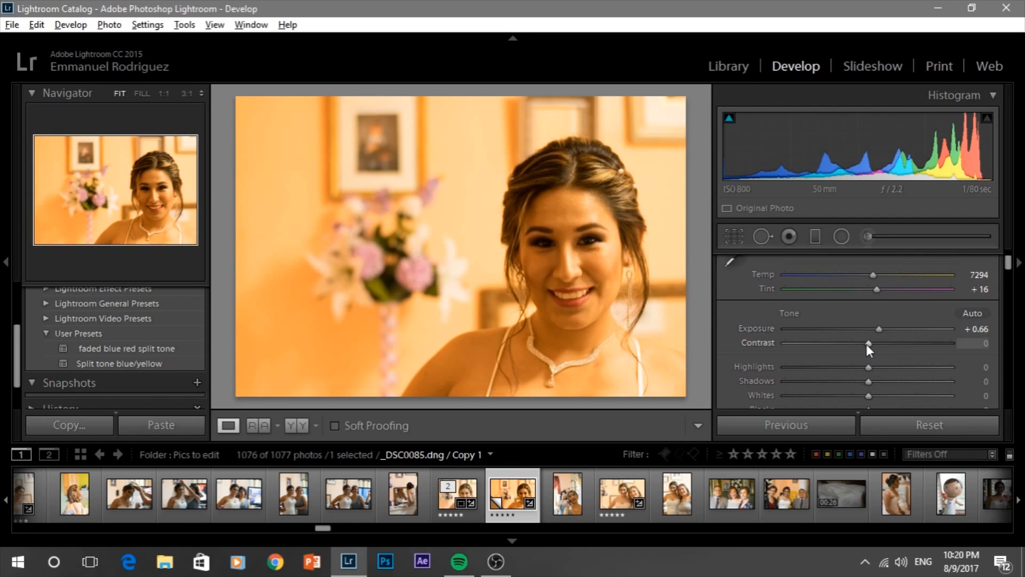
left_click_drag(868, 345, 820, 344)
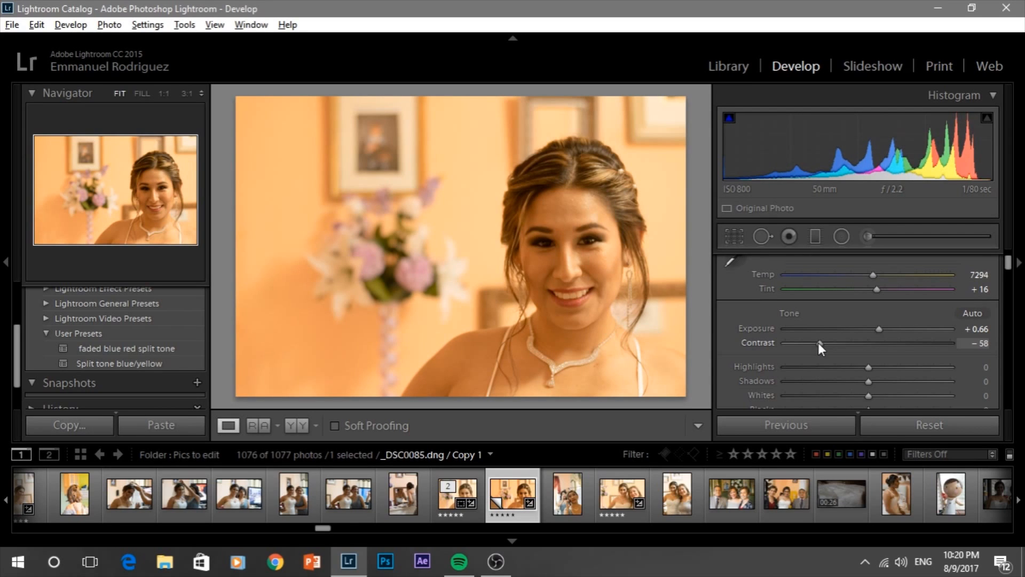
left_click_drag(819, 342, 844, 344)
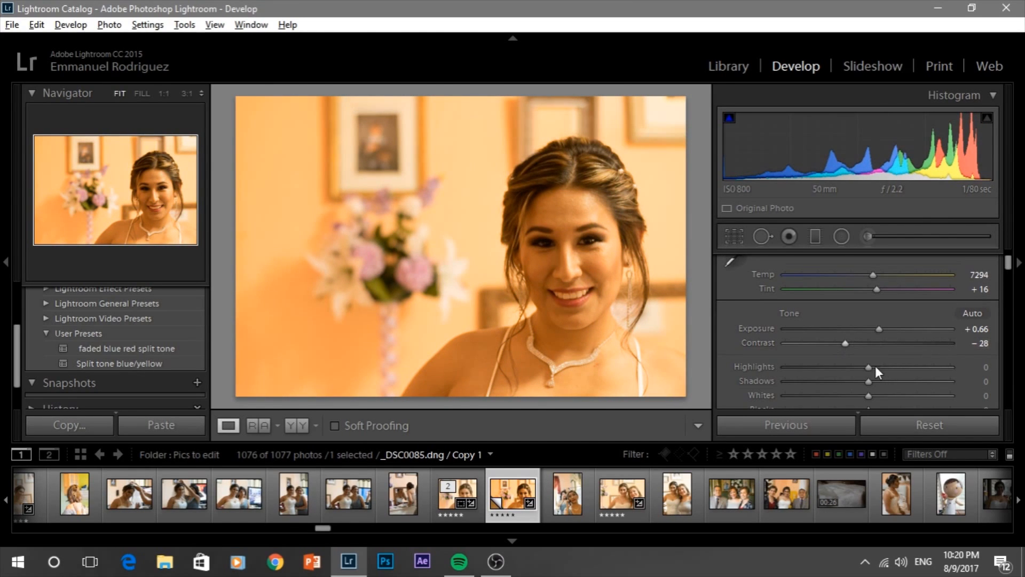
Step: Try Highlights at +100, settle it at −37, and raise Shadows to +68
left_click_drag(869, 367, 956, 366)
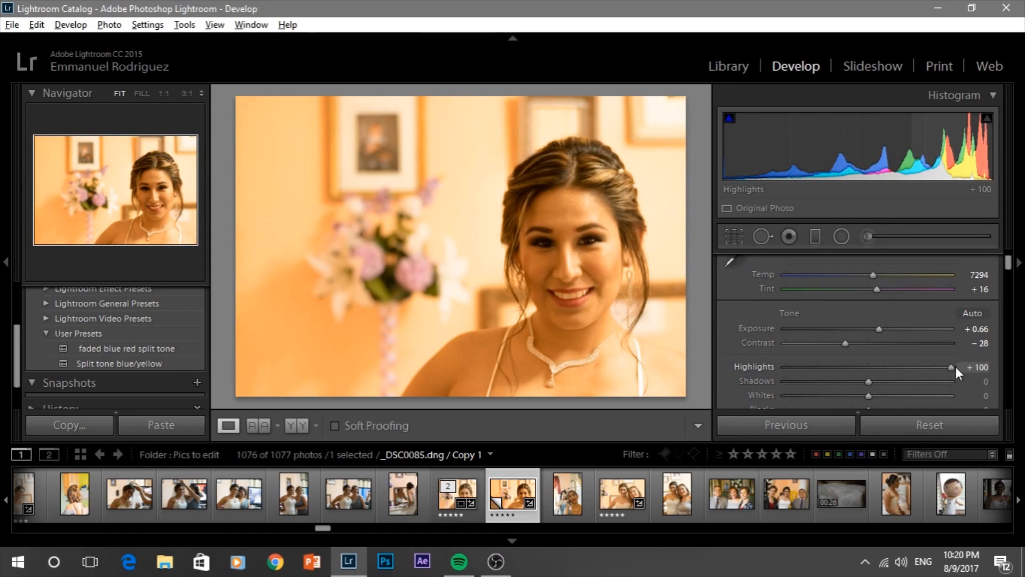
left_click_drag(956, 366, 838, 370)
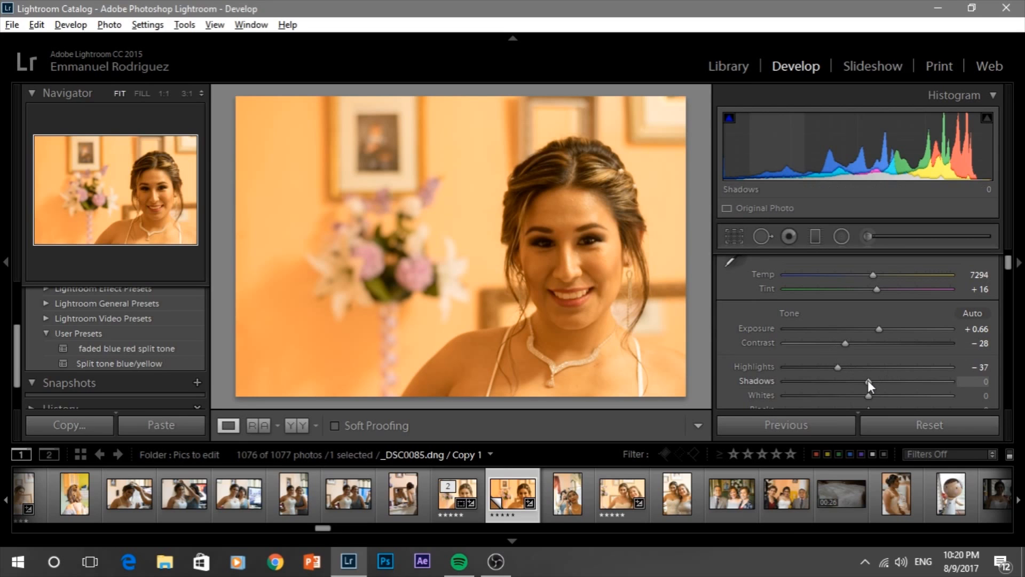
left_click_drag(871, 382, 921, 383)
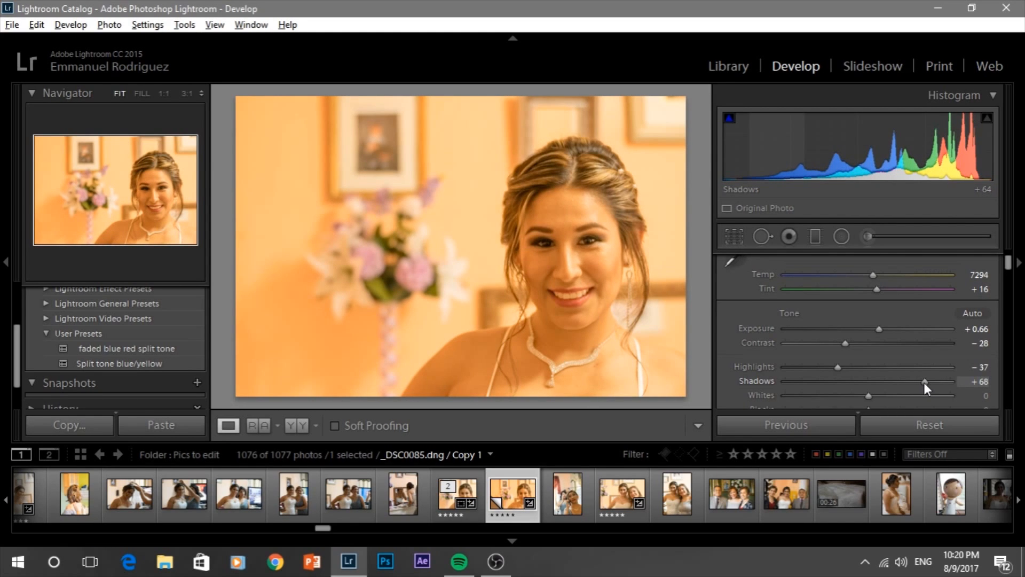
Step: Set Whites to −19 and Blacks to −17
scroll(1007, 268, "down", 1)
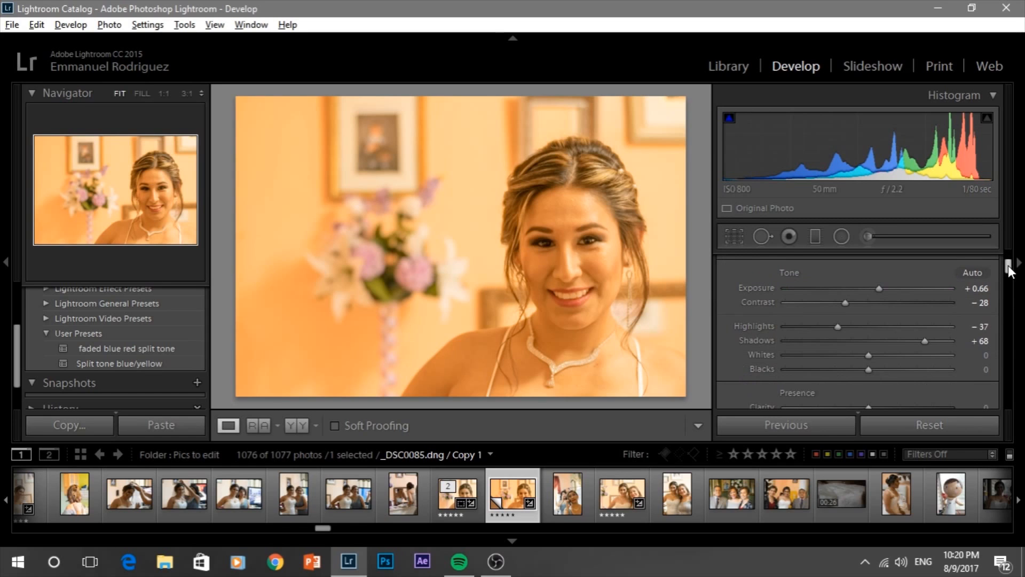
mouse_move(870, 355)
left_mouse_down()
mouse_move(893, 357)
mouse_move(859, 358)
left_mouse_up()
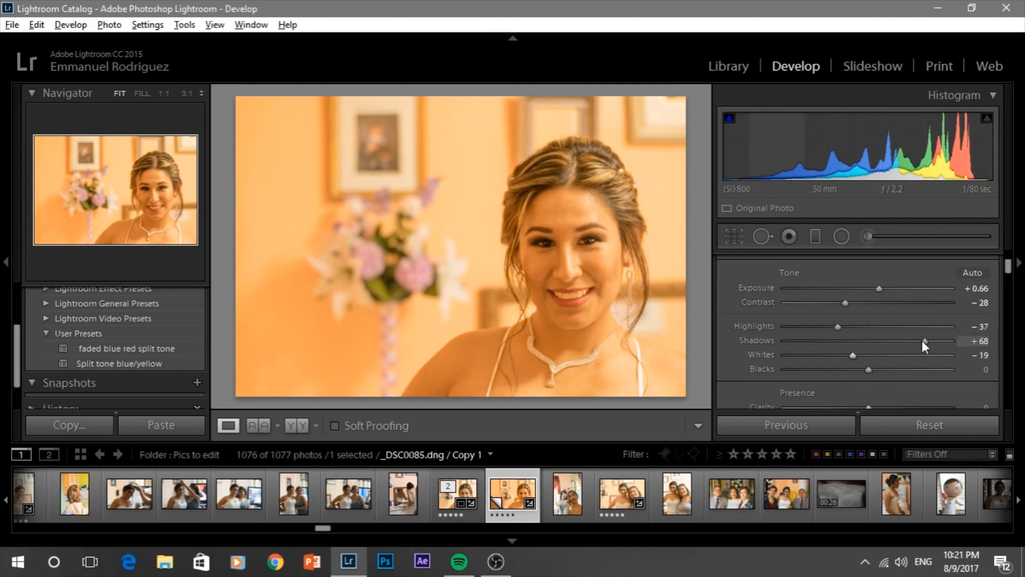
left_click_drag(870, 370, 855, 370)
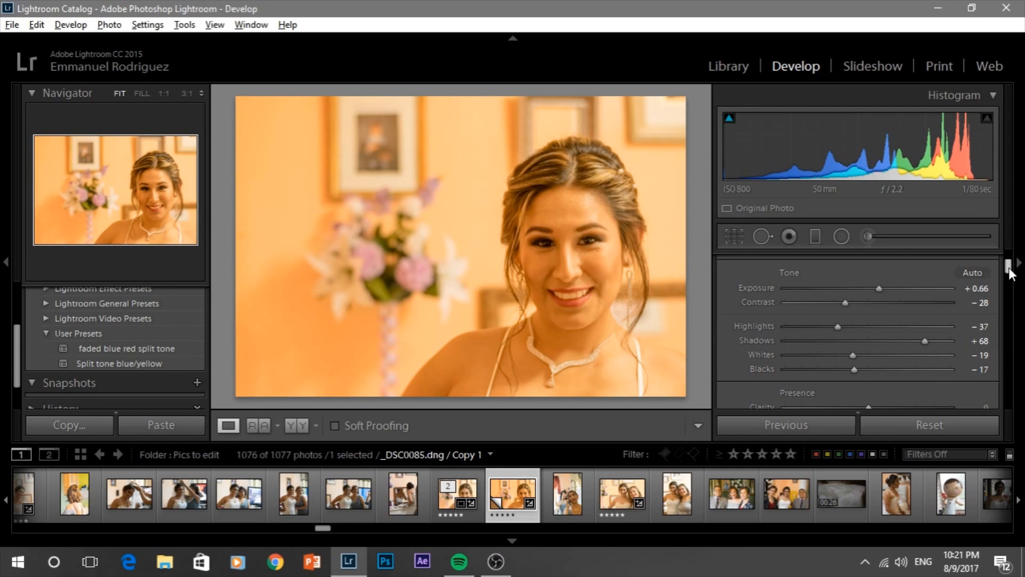
Step: Try softening the portrait with Clarity at −78 and −15, and reset Clarity to 0
scroll(1009, 271, "down", 3)
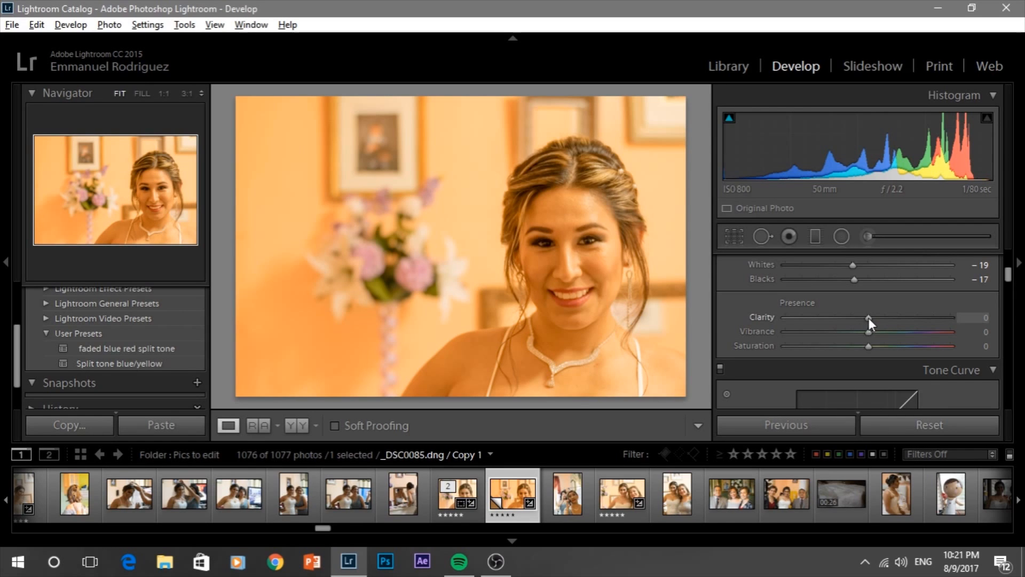
left_click_drag(871, 318, 851, 322)
left_click_drag(851, 322, 805, 322)
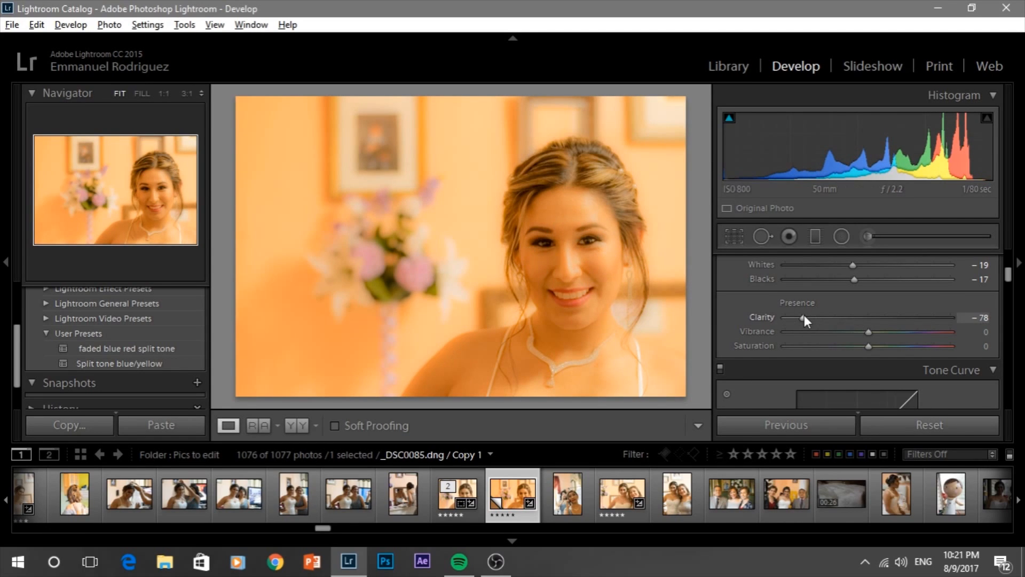
left_click_drag(805, 319, 854, 317)
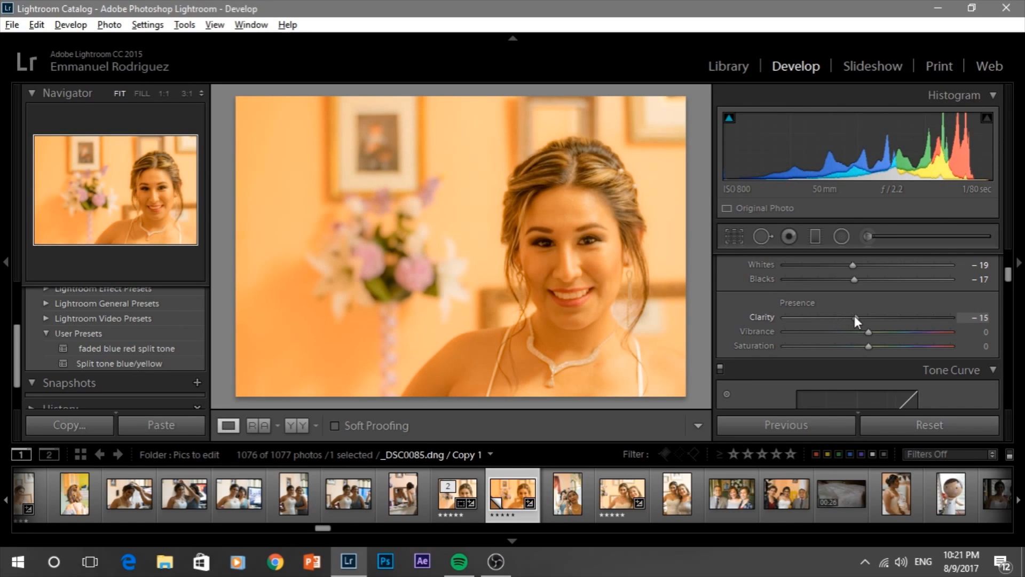
double_click(855, 317)
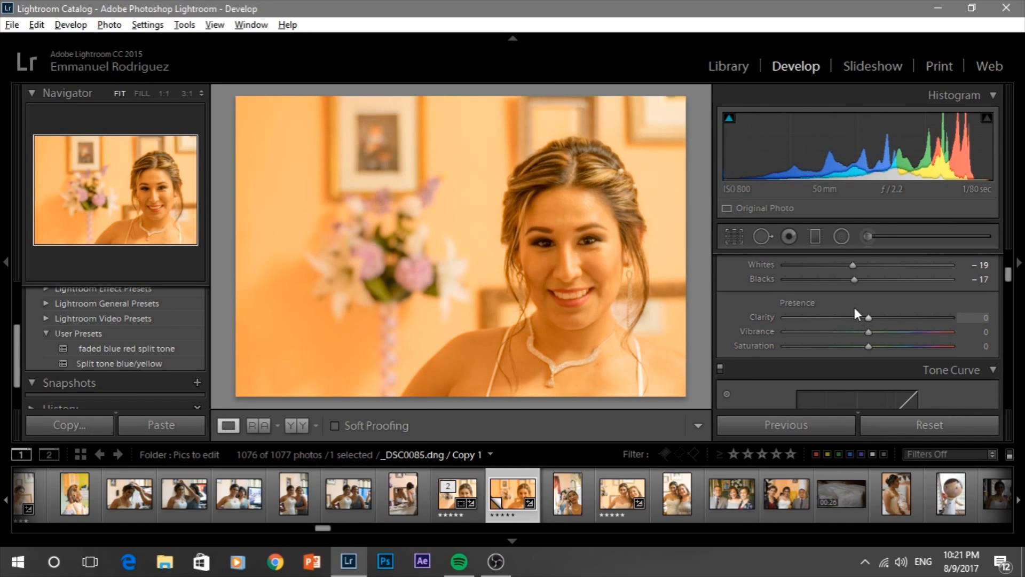
Step: Set Vibrance to +13
mouse_move(868, 332)
left_mouse_down()
mouse_move(911, 335)
mouse_move(839, 340)
mouse_move(889, 335)
mouse_move(880, 337)
left_mouse_up()
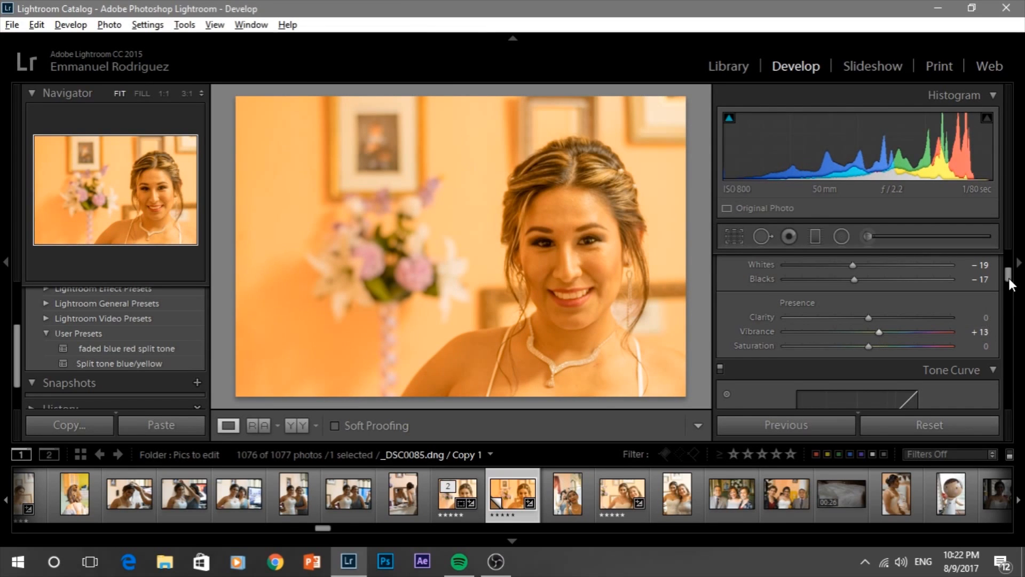
Step: Lighten the skin tones by setting the orange color's Luminance to +30 and its Saturation to −8
left_click_drag(1009, 277, 1011, 283)
scroll(1009, 283, "down", 5)
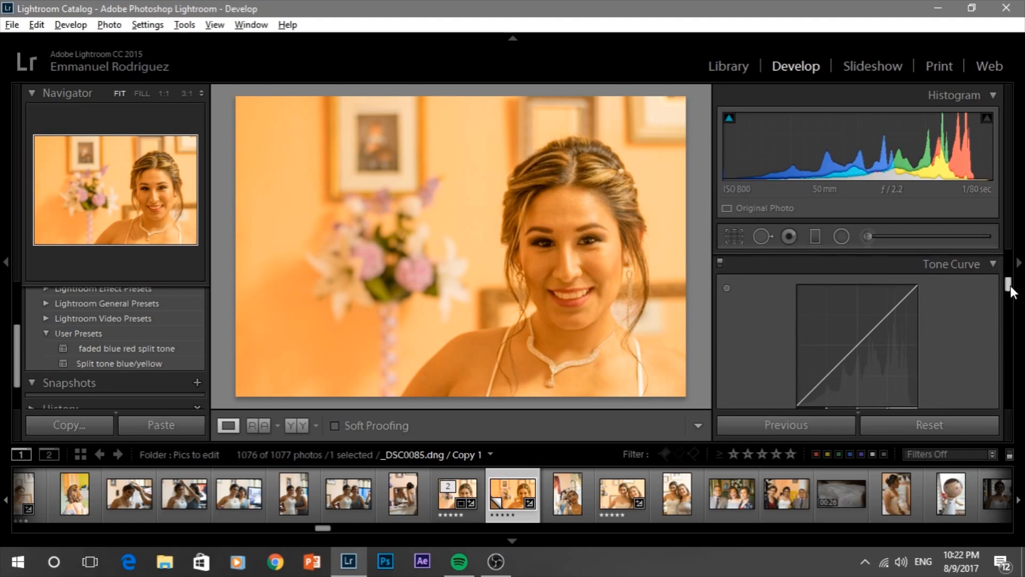
mouse_move(1010, 291)
left_mouse_down()
mouse_move(1015, 319)
mouse_move(1013, 302)
left_mouse_up()
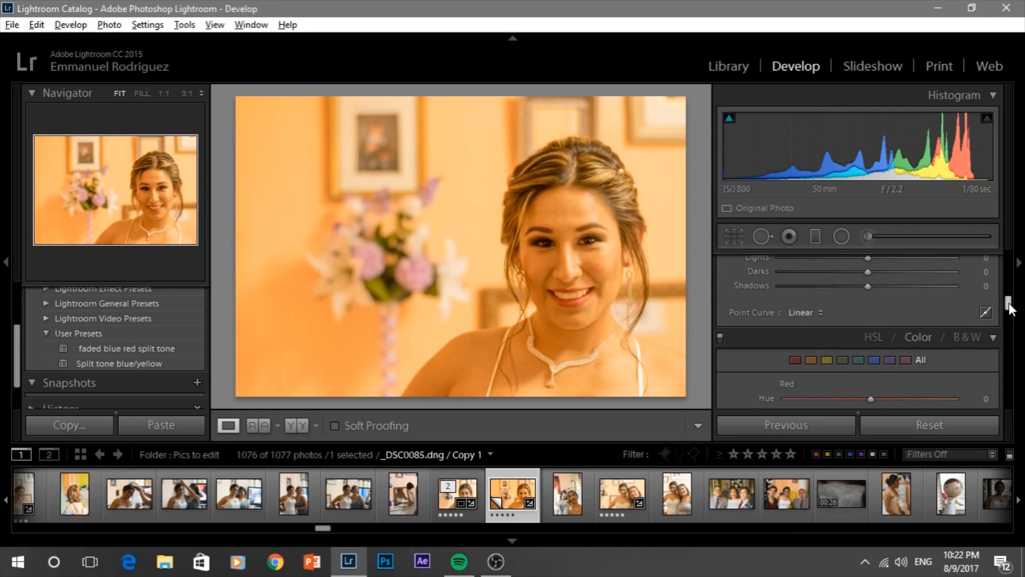
left_click_drag(1009, 307, 1010, 314)
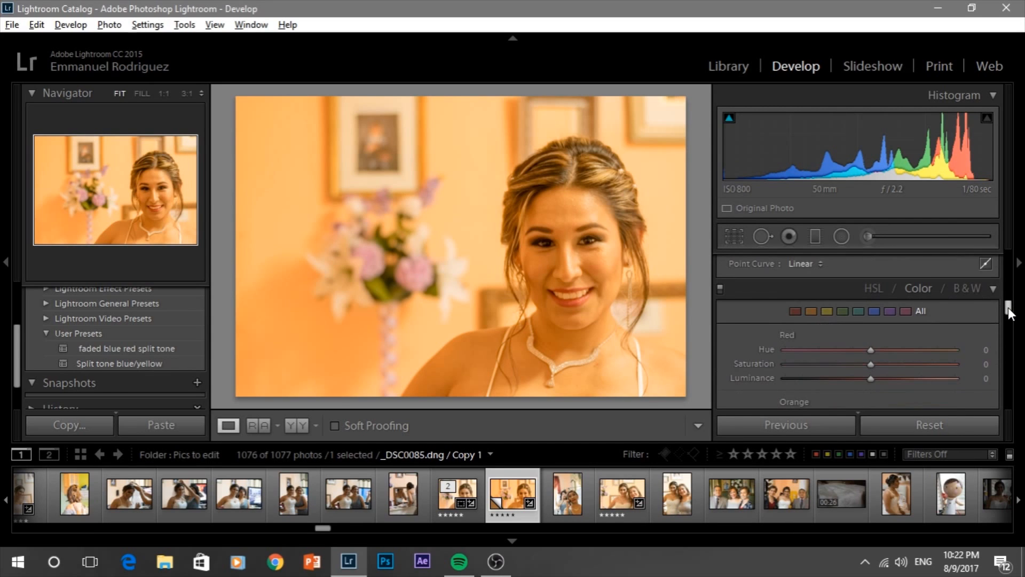
left_click_drag(1007, 309, 1008, 316)
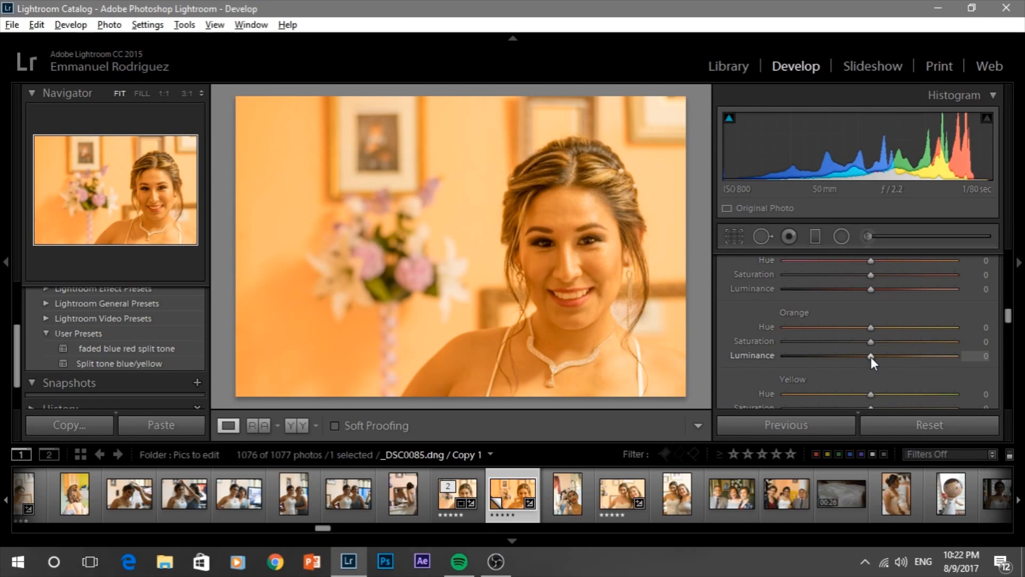
left_click_drag(871, 359, 896, 358)
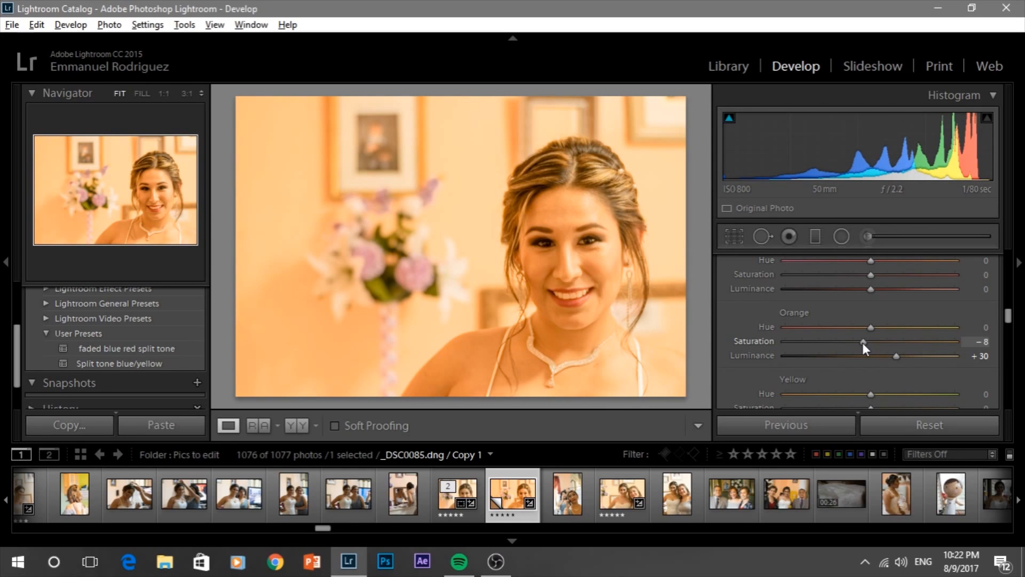
mouse_move(863, 342)
left_mouse_down()
mouse_move(854, 345)
mouse_move(892, 344)
mouse_move(863, 345)
left_mouse_up()
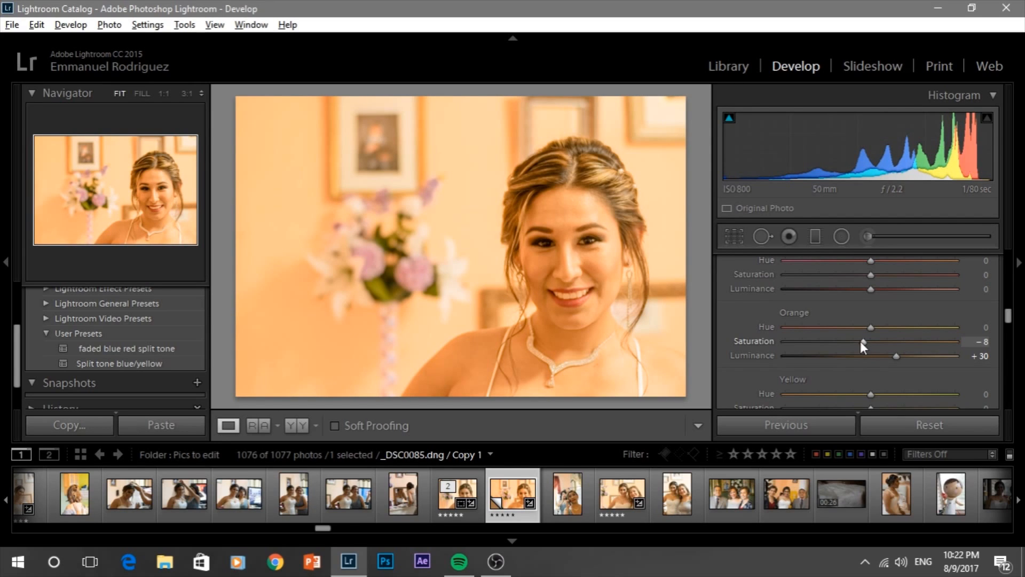
Step: Lower the tone curve's Darks to −6 and Lights to −4, and raise the Darks slightly again
left_click_drag(1010, 316, 1016, 293)
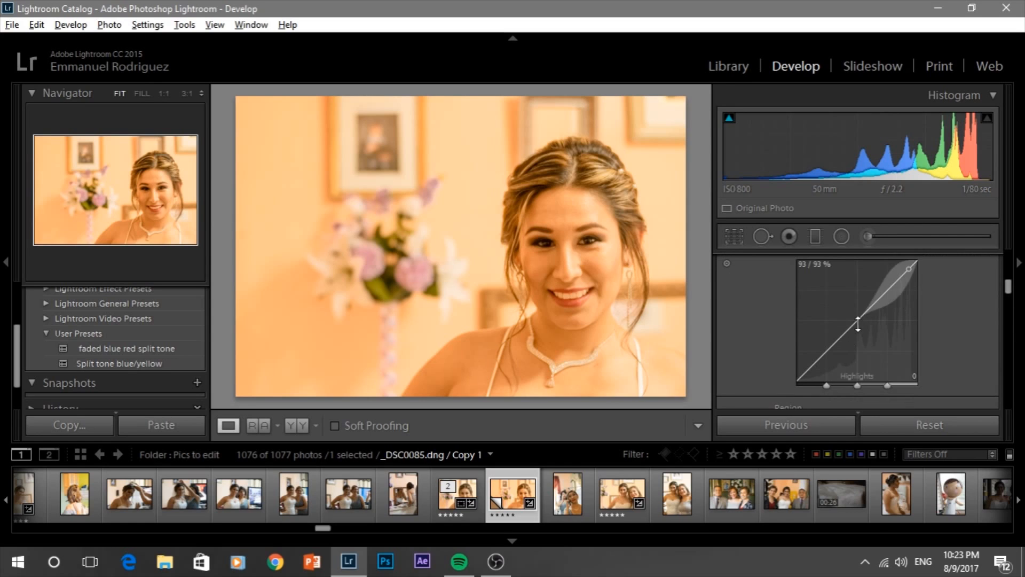
left_click_drag(1007, 283, 1005, 282)
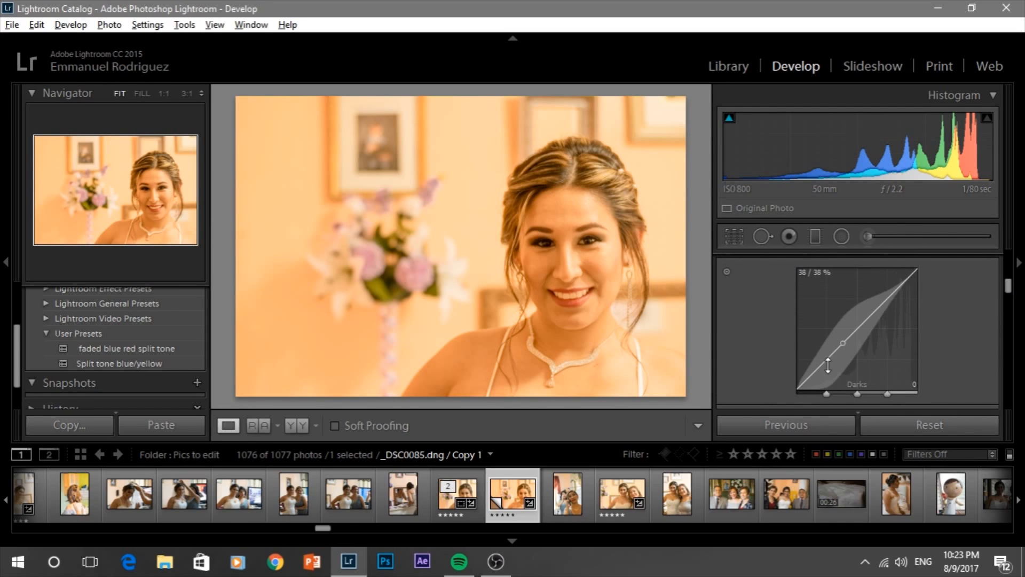
left_click_drag(828, 358, 829, 359)
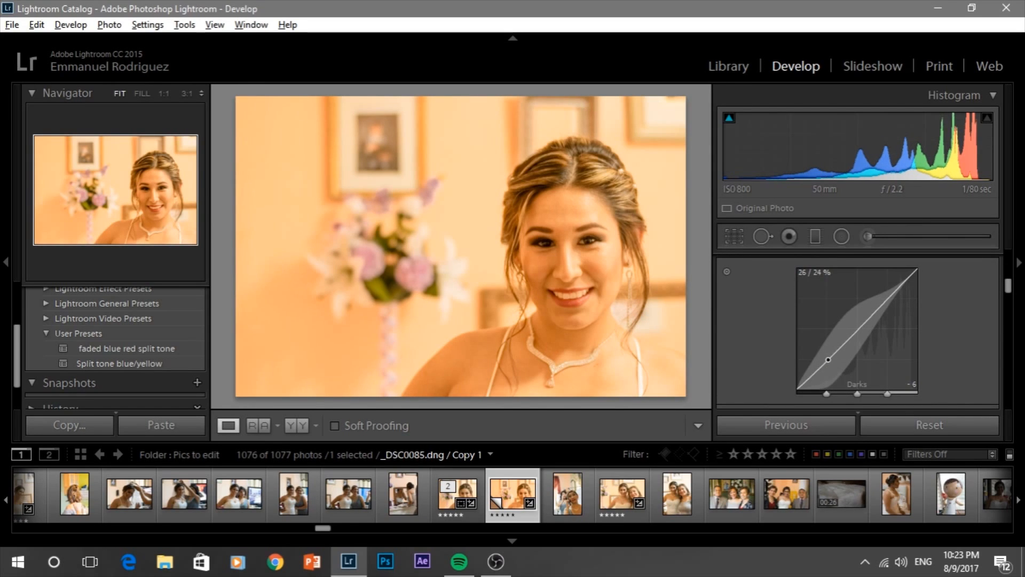
left_click_drag(858, 332, 859, 330)
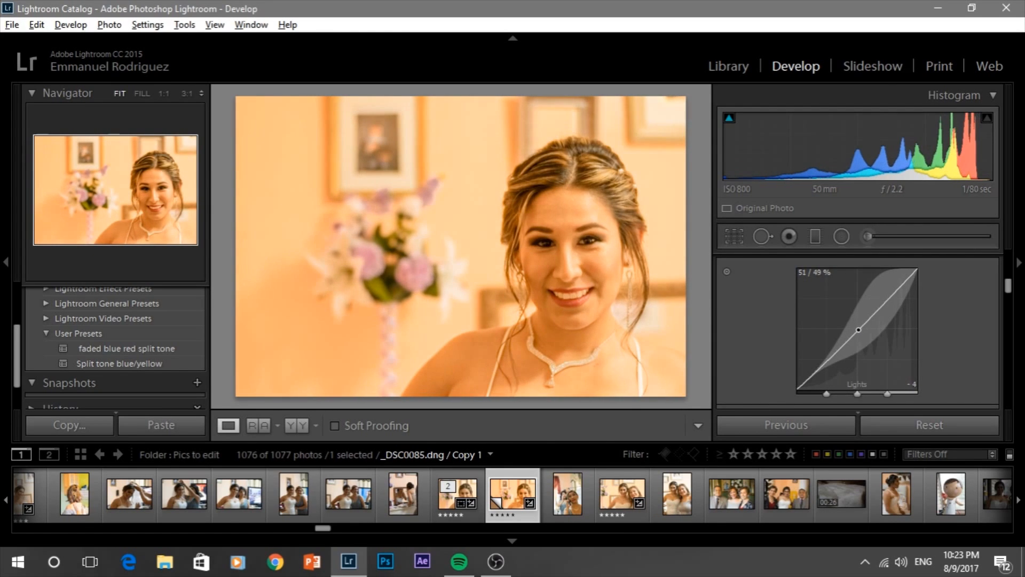
left_click_drag(822, 365, 823, 364)
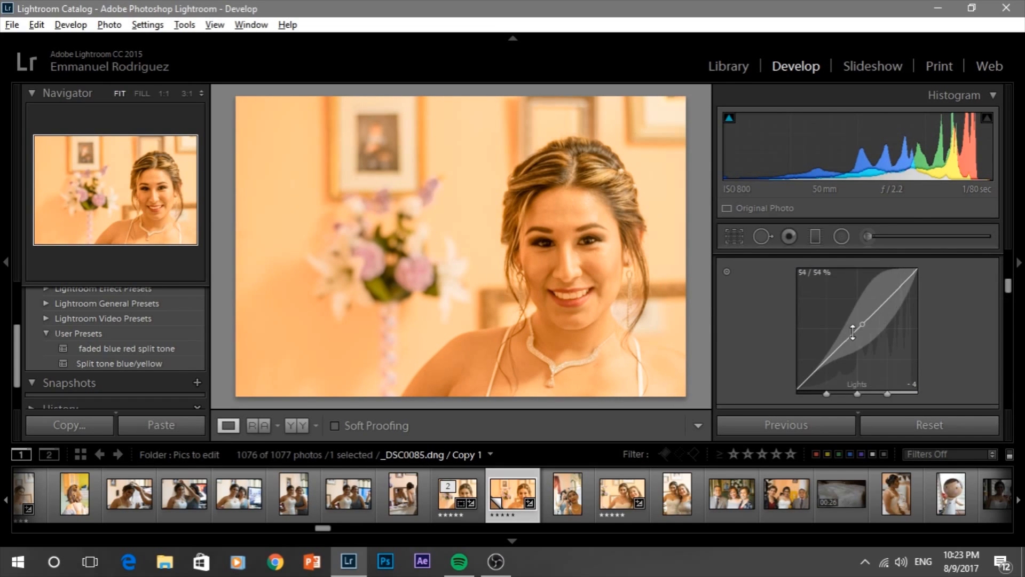
Step: Fine-tune the midtones of the tone curve and compare the edited portrait with its Before version twice
left_click_drag(857, 329, 857, 327)
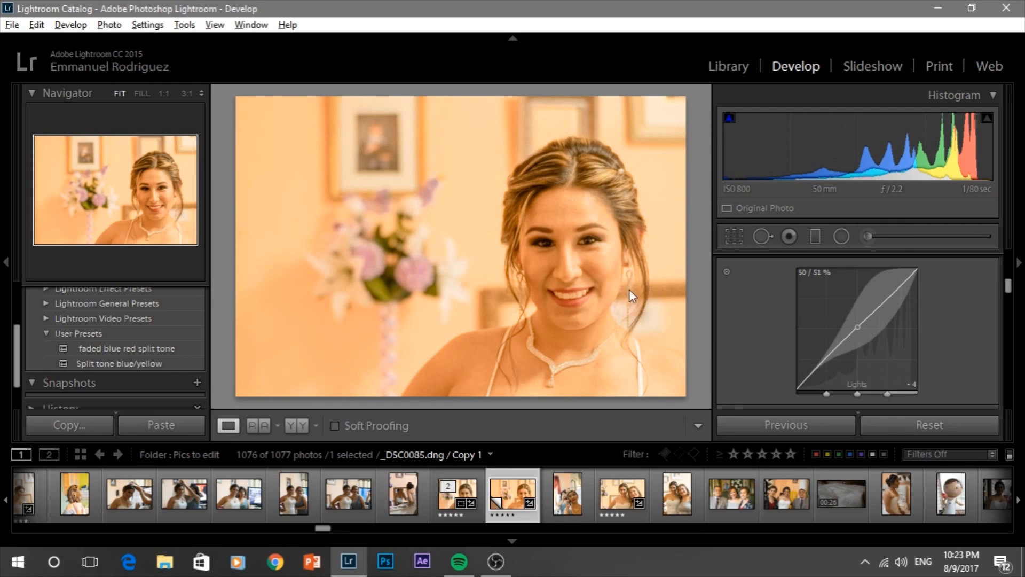
key("backslash")
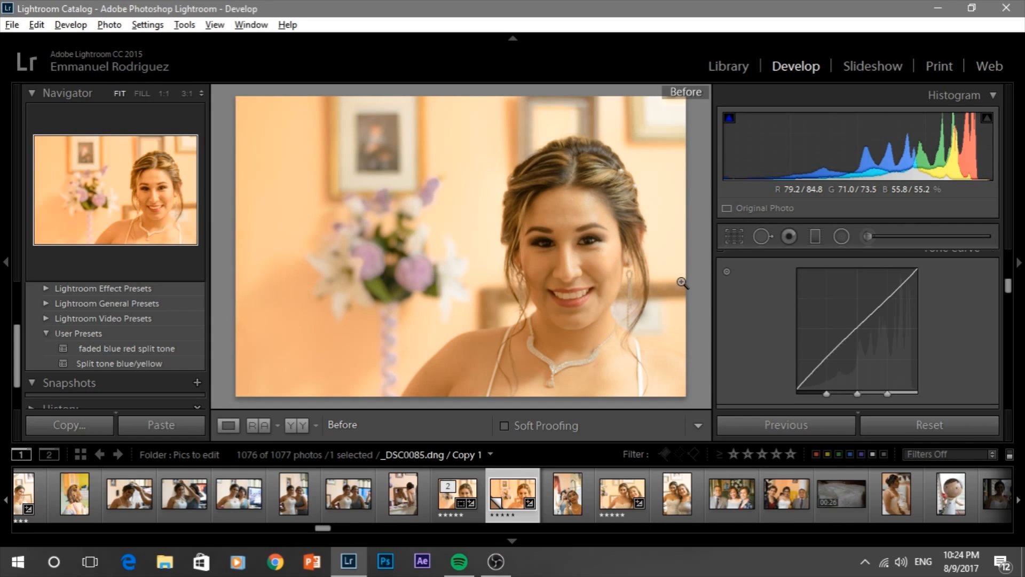
key("backslash")
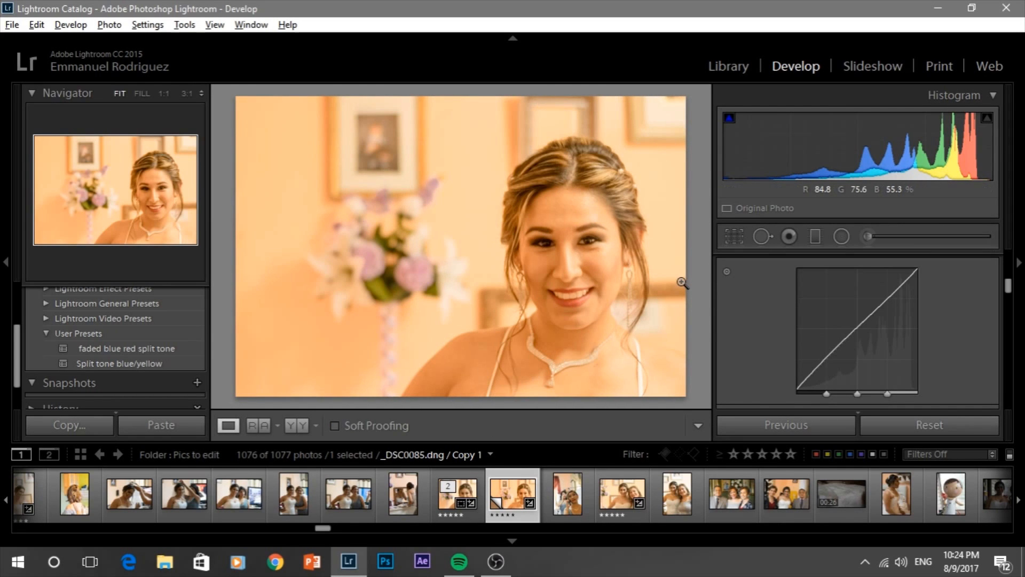
key("backslash")
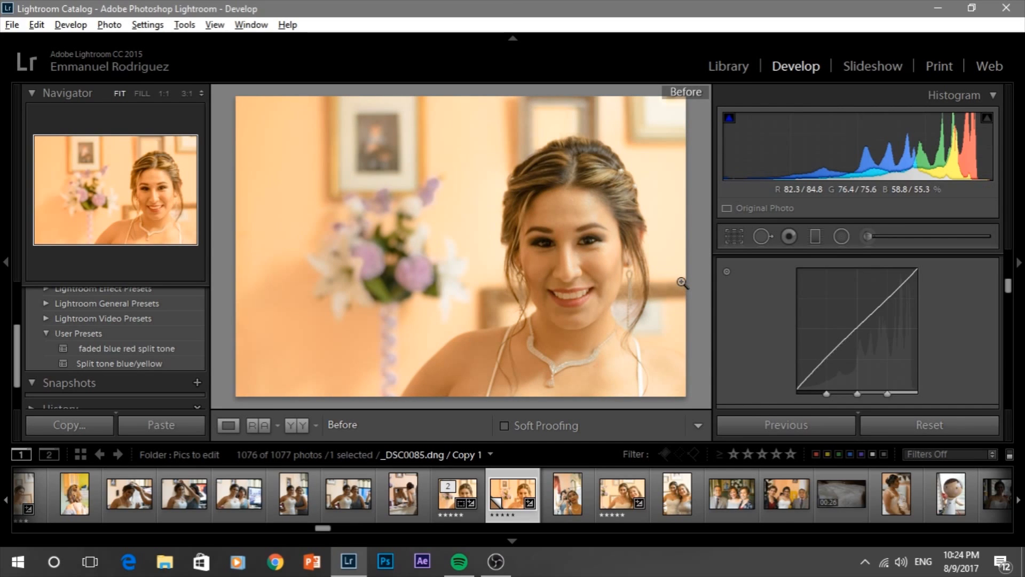
key("backslash")
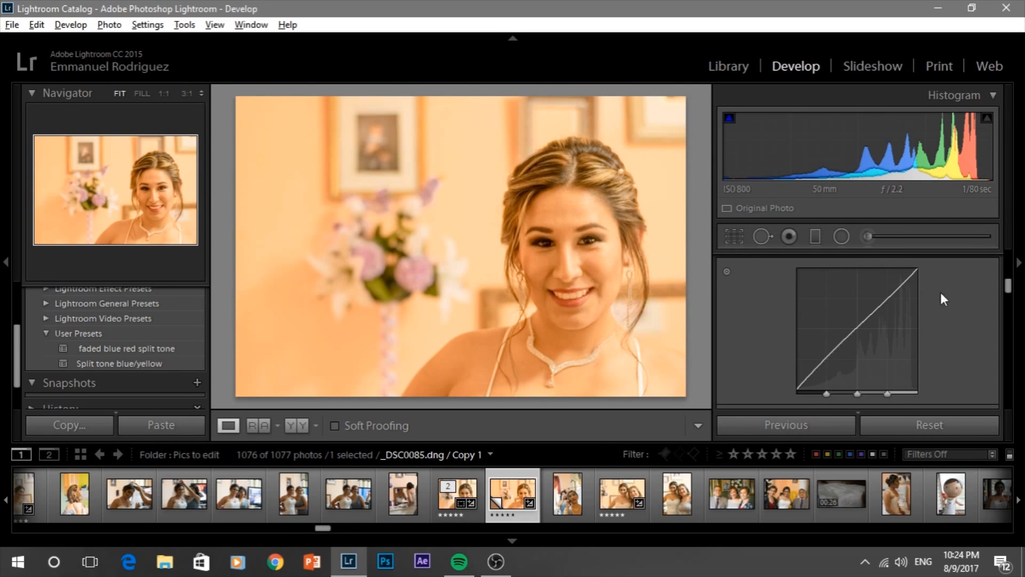
Step: Sharpen only the portrait's edges by setting the sharpening Masking to 96 and Amount to 102
left_click_drag(1008, 284, 1016, 369)
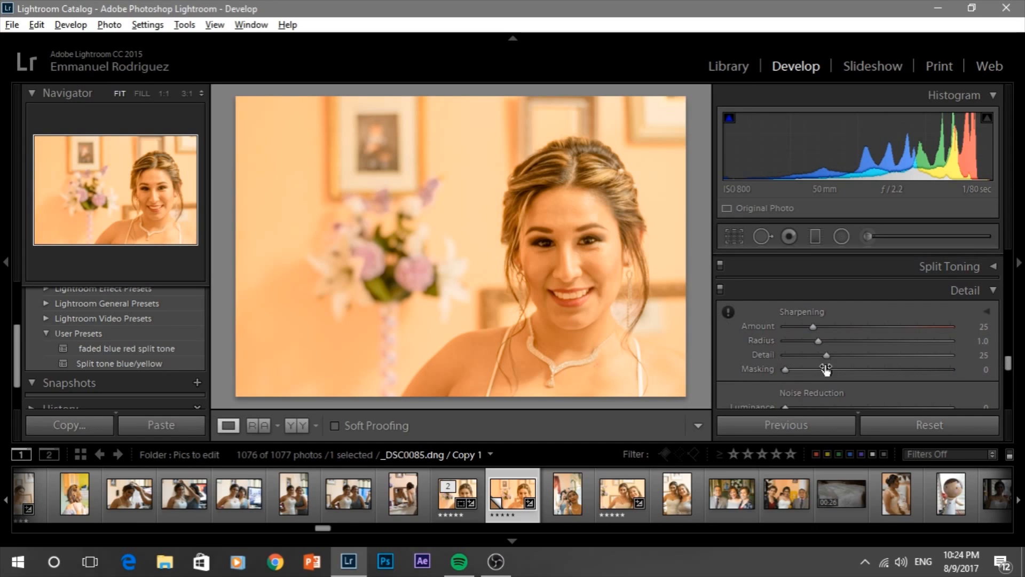
left_click_drag(785, 370, 921, 375)
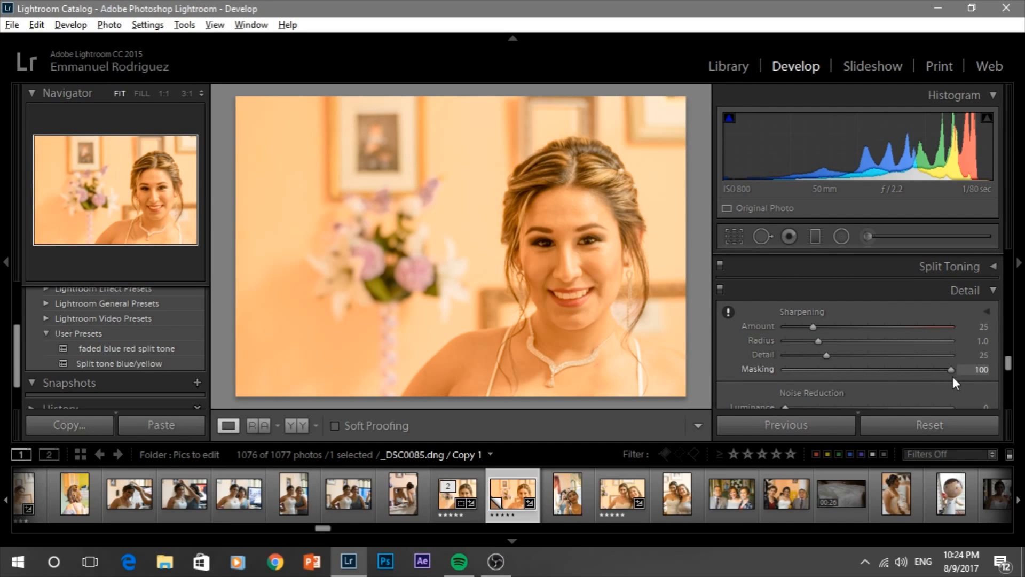
left_click_drag(813, 325, 899, 333)
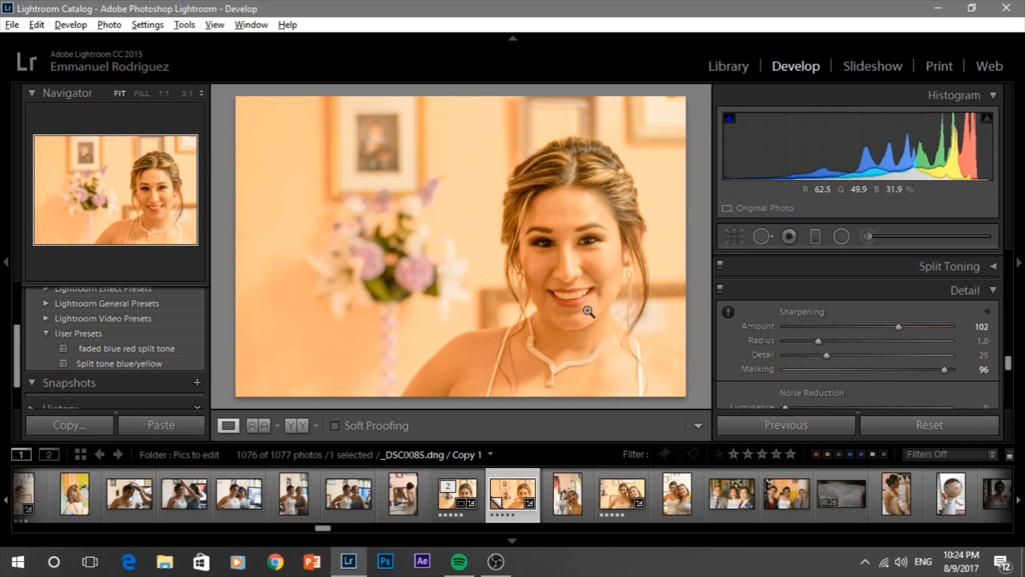
Step: Draw a radial filter around the bride's head and shoulders and centre it on her face
left_click_drag(1013, 368, 1013, 258)
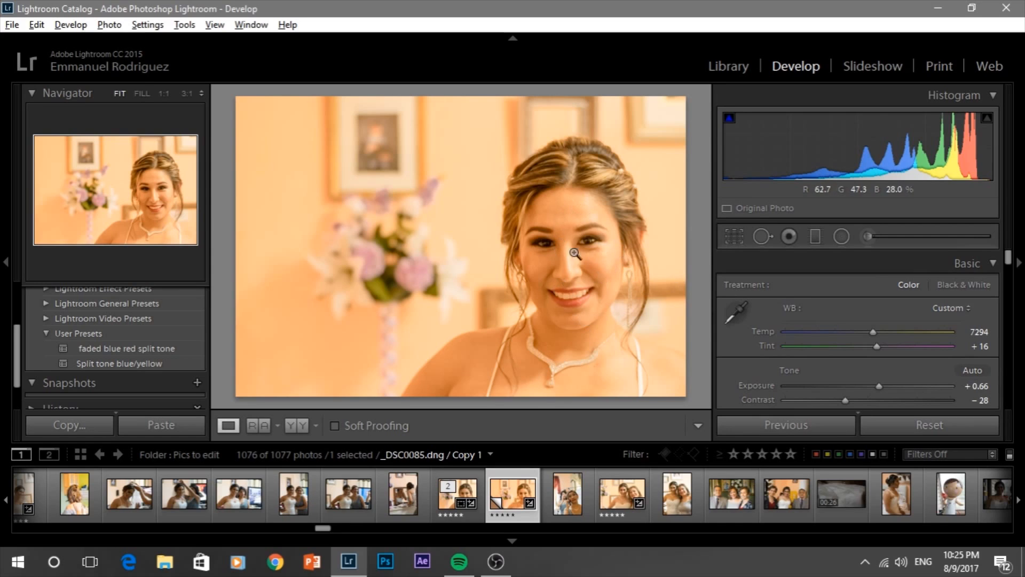
left_click(842, 237)
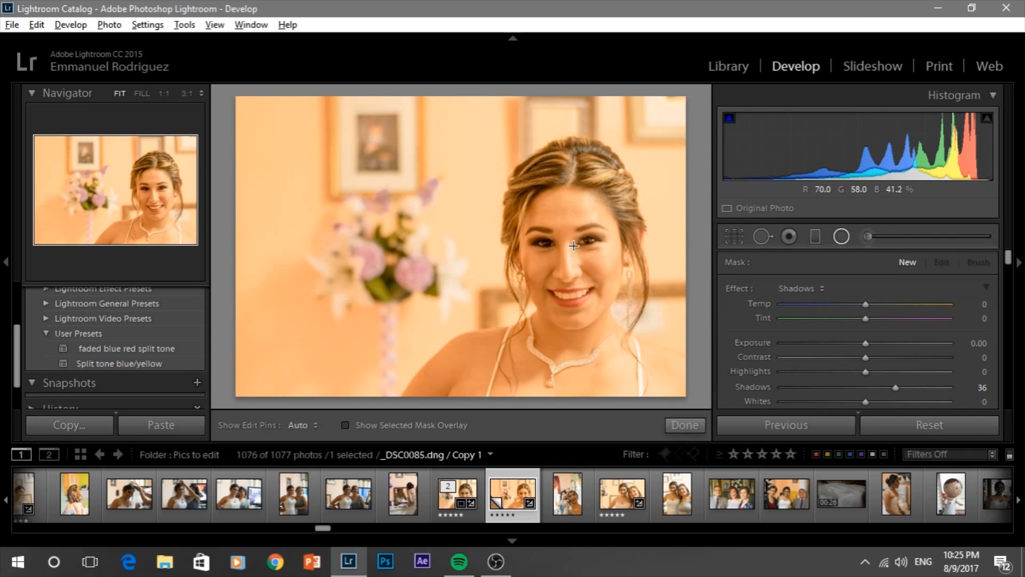
left_click_drag(571, 256, 456, 398)
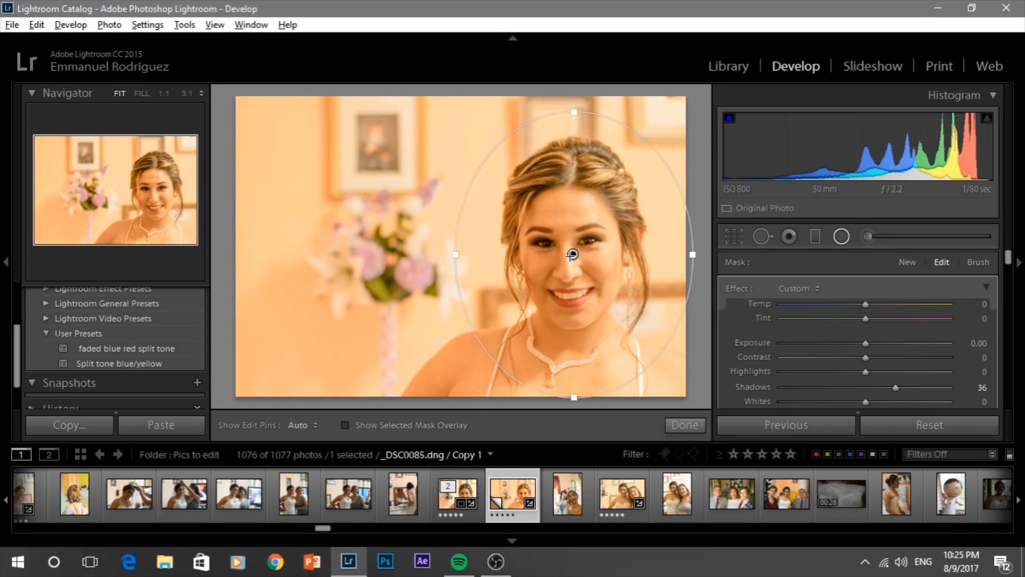
left_click_drag(573, 254, 567, 256)
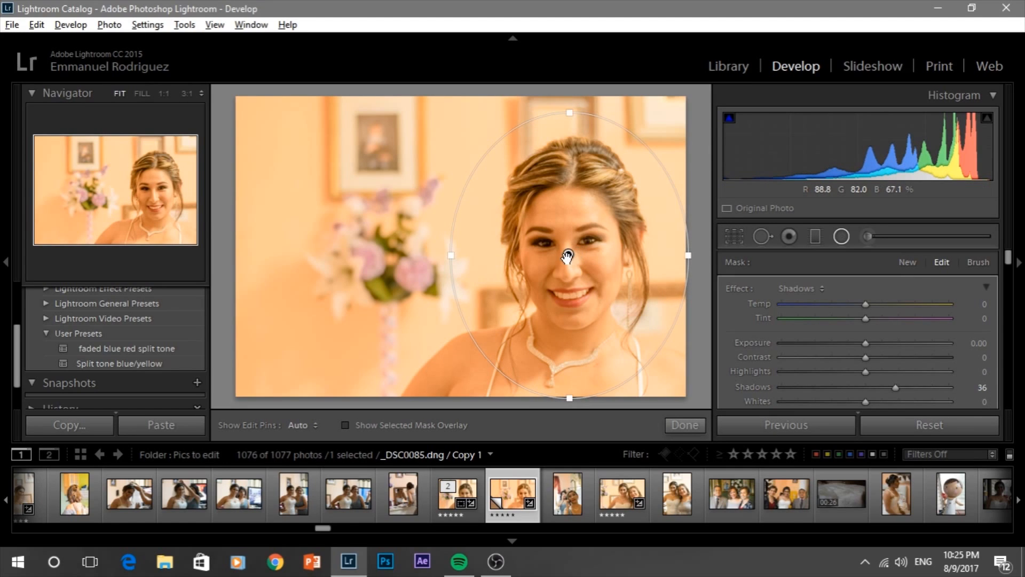
mouse_move(569, 257)
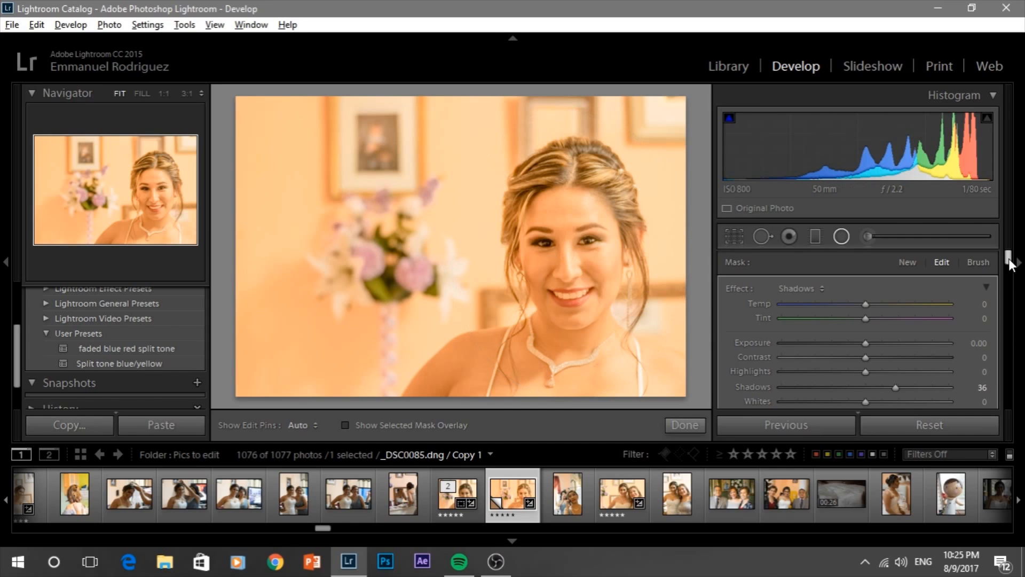
Step: Try inverting the radial filter's mask, and turn the inversion off again
left_click_drag(1009, 262, 1017, 283)
left_click(768, 337)
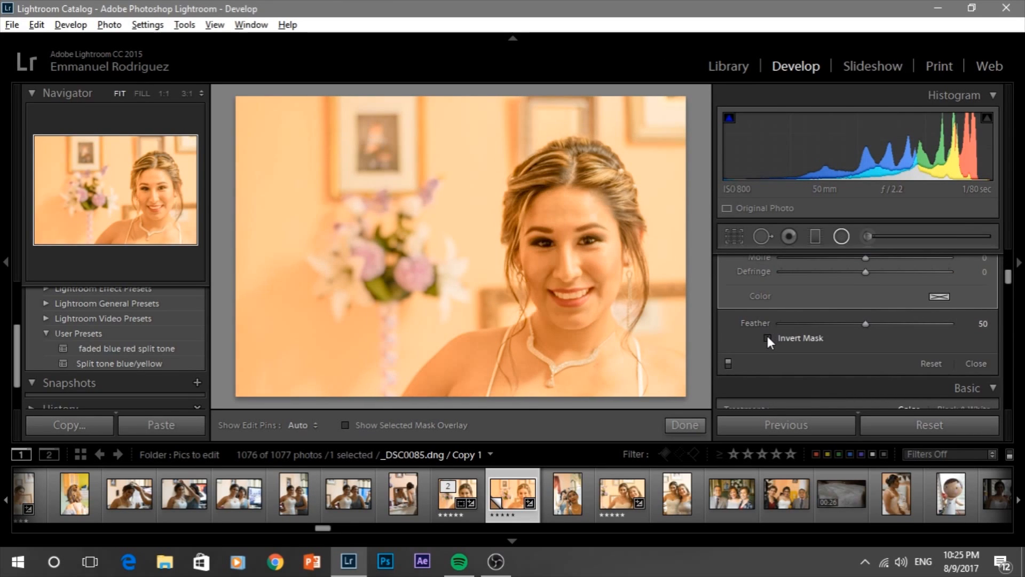
left_click(768, 338)
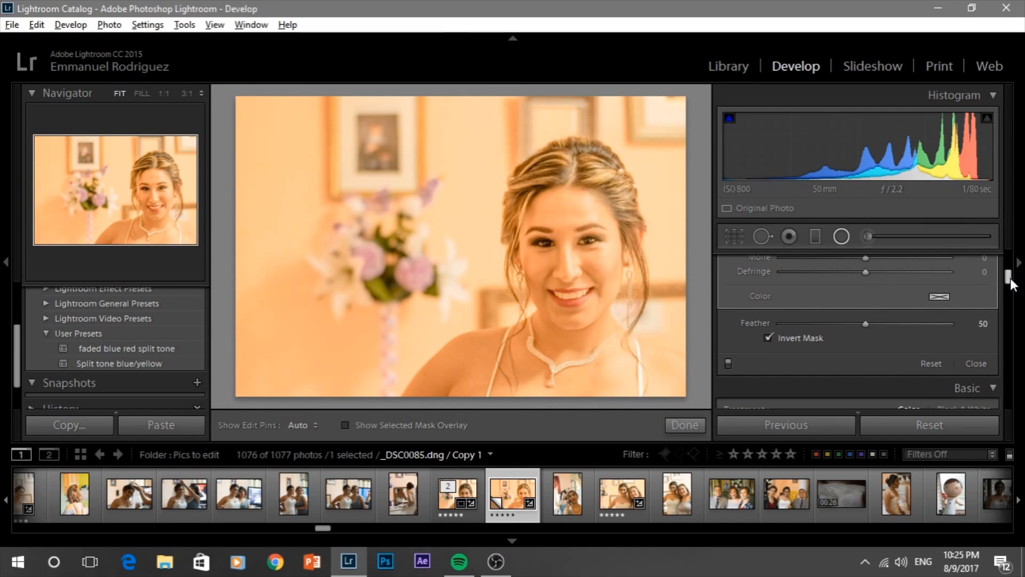
left_click(768, 338)
Step: Darken and soften the background with the radial filter by setting Exposure to −0.50, Clarity to −82 and Dehaze to 13
left_click_drag(1011, 282, 1009, 259)
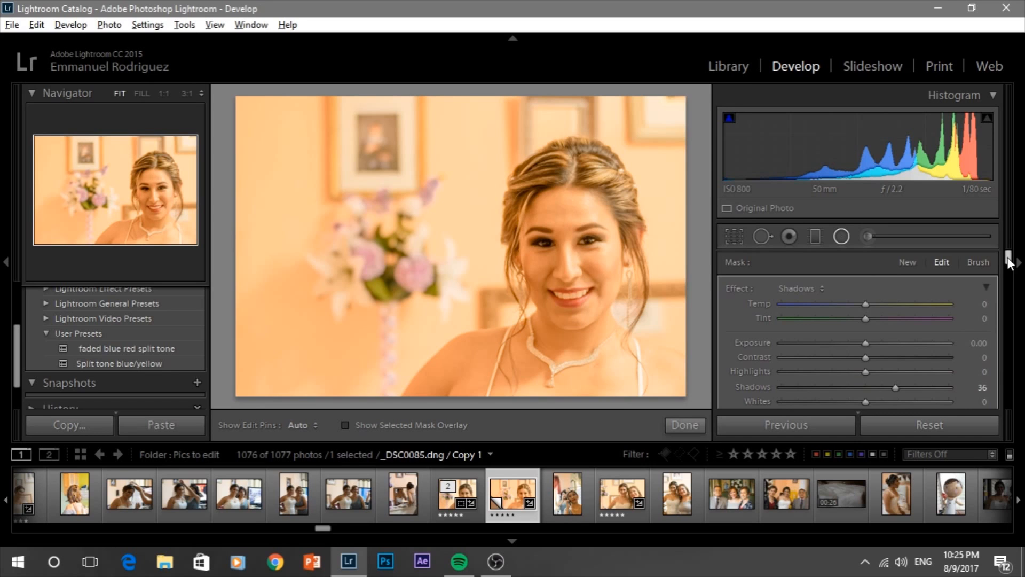
scroll(1010, 266, "down", 2)
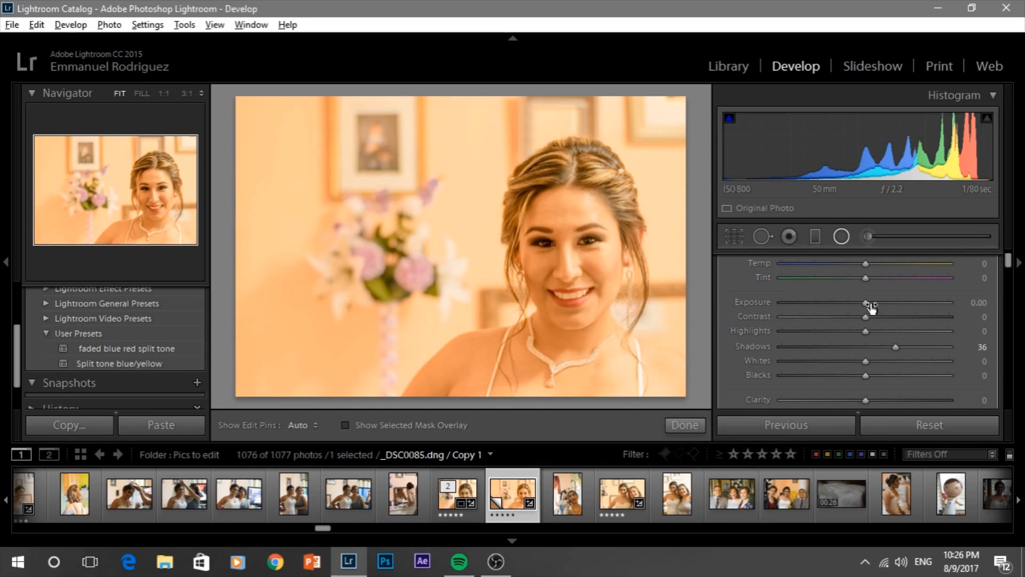
left_click_drag(868, 303, 857, 304)
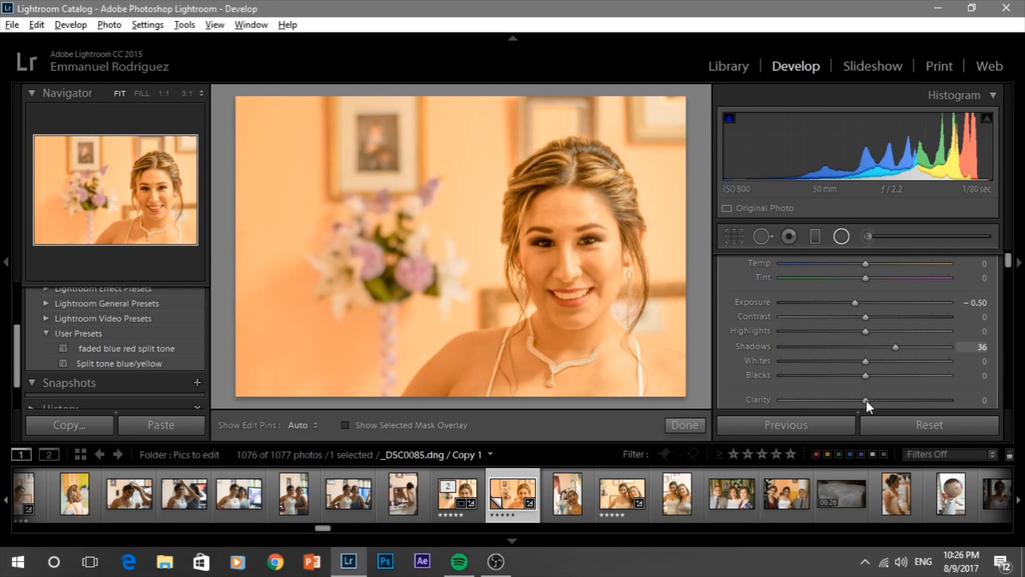
left_click_drag(1011, 267, 1011, 270)
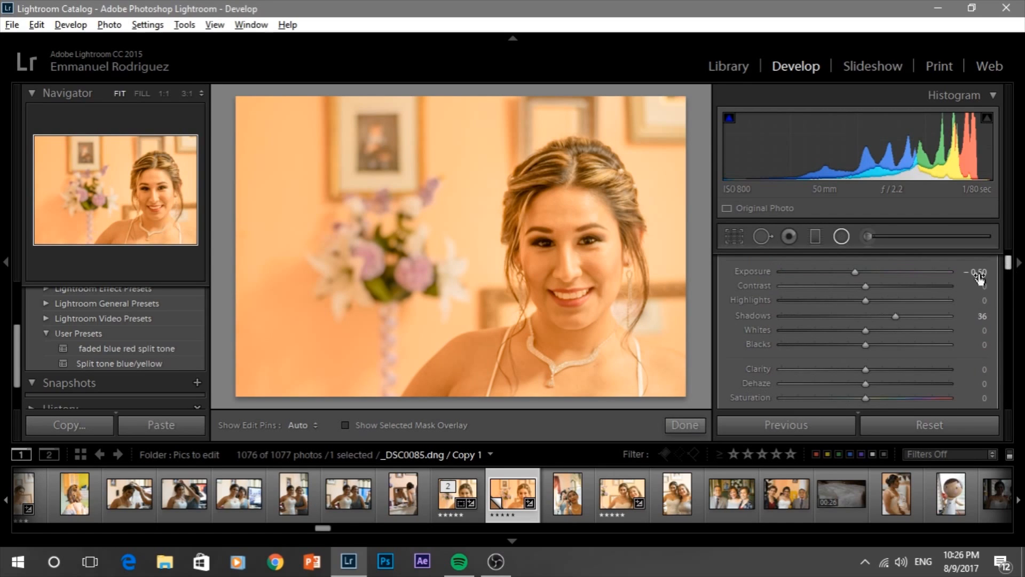
left_click_drag(867, 370, 799, 368)
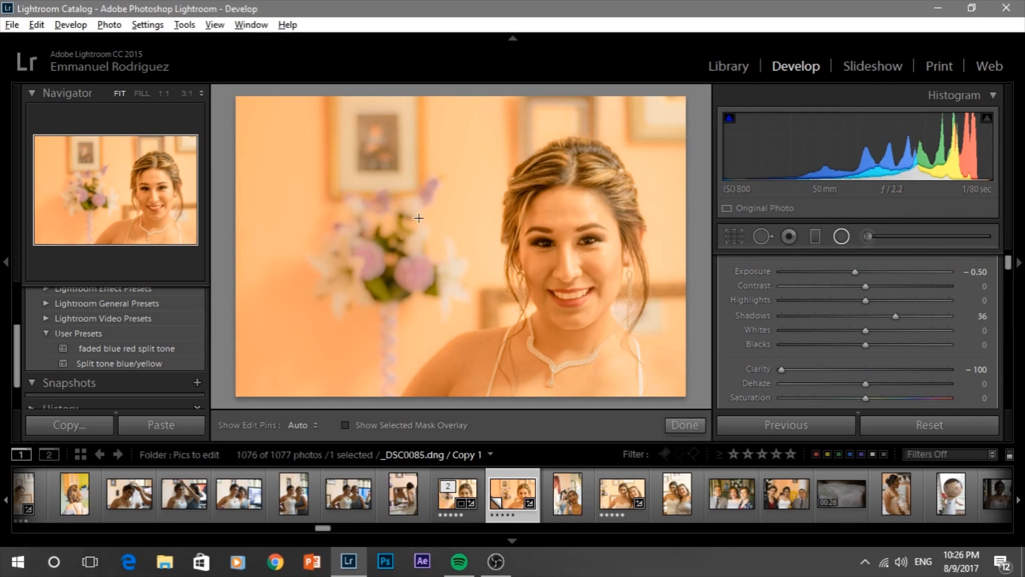
left_click(793, 370)
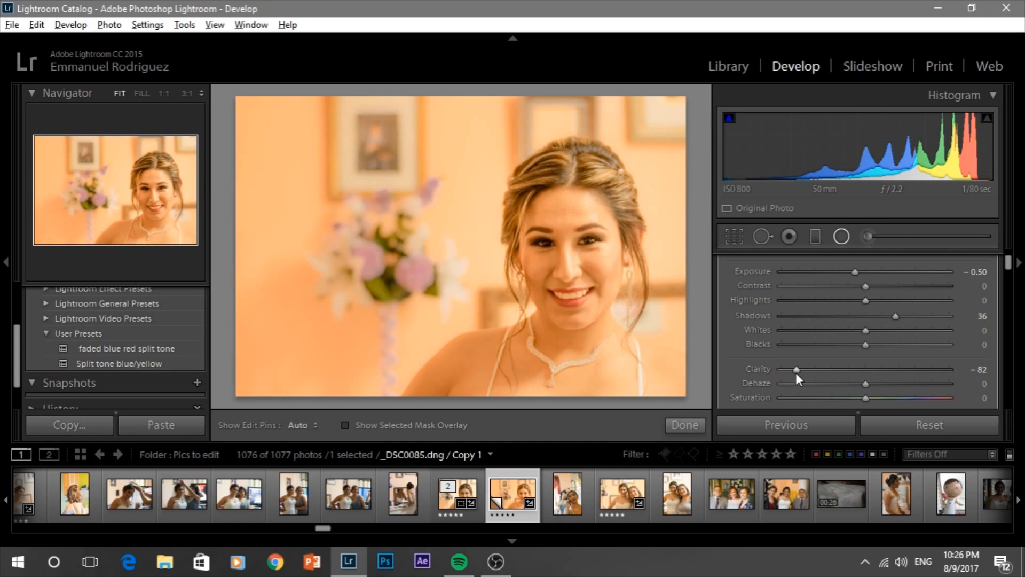
left_click_drag(866, 383, 876, 384)
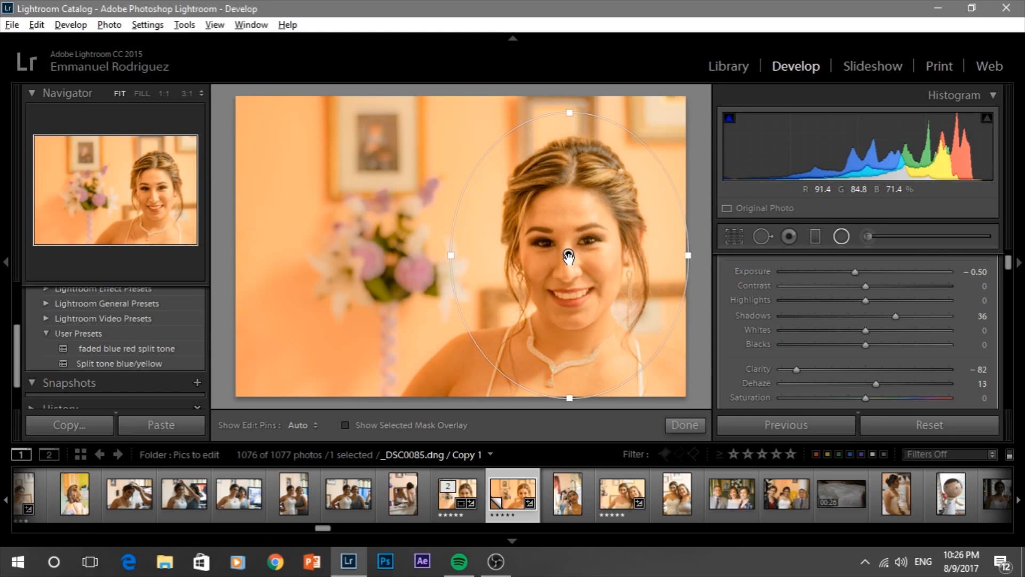
Step: Duplicate the radial filter in place and invert the duplicate's mask so that it acts on the bride
mouse_move(569, 255)
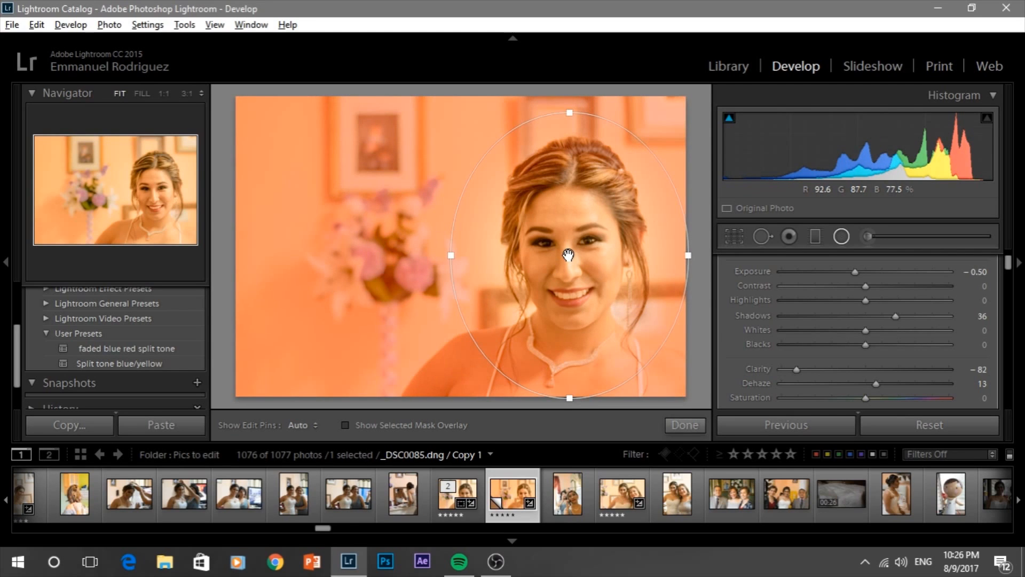
right_click(568, 255)
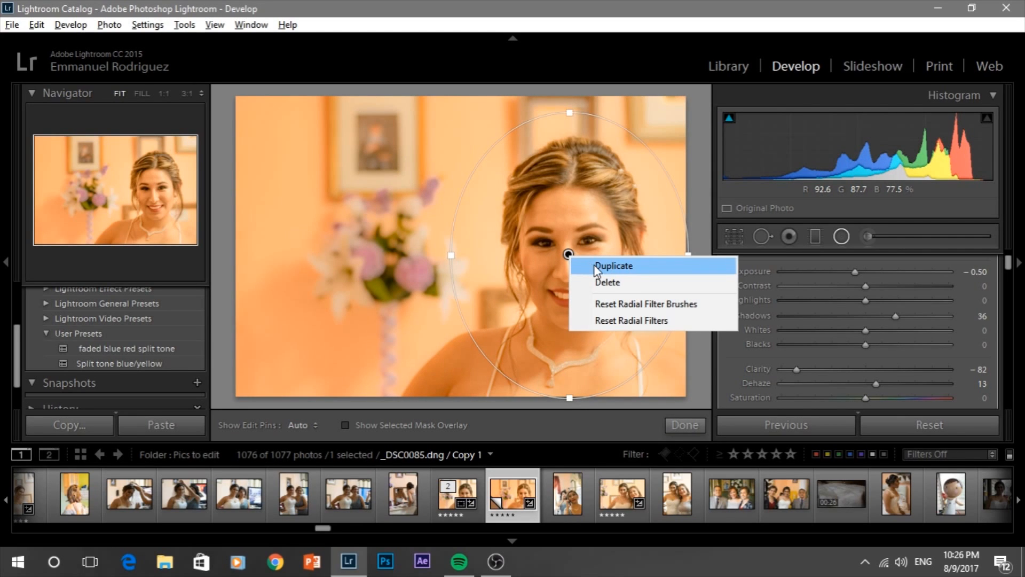
left_click(594, 265)
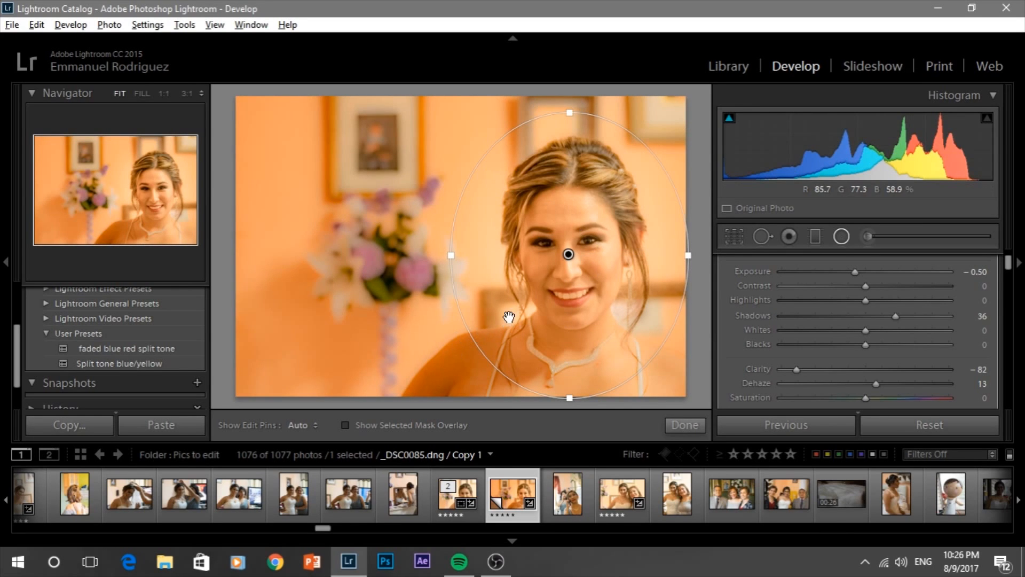
key("ctrl+z")
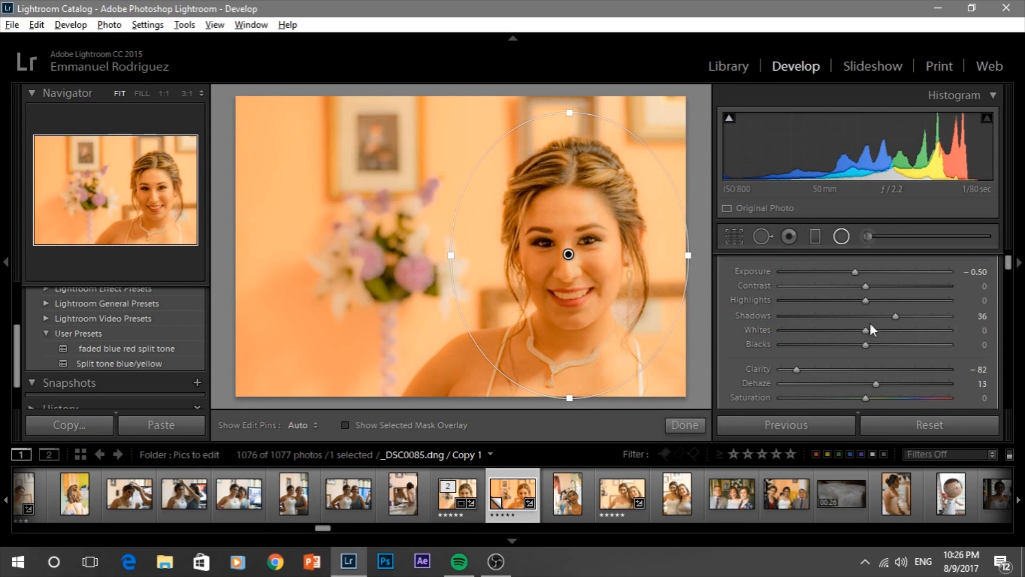
Step: Reset the duplicate radial filter's Shadows, Clarity and Dehaze to 0, and set its Exposure to 0.21
double_click(894, 316)
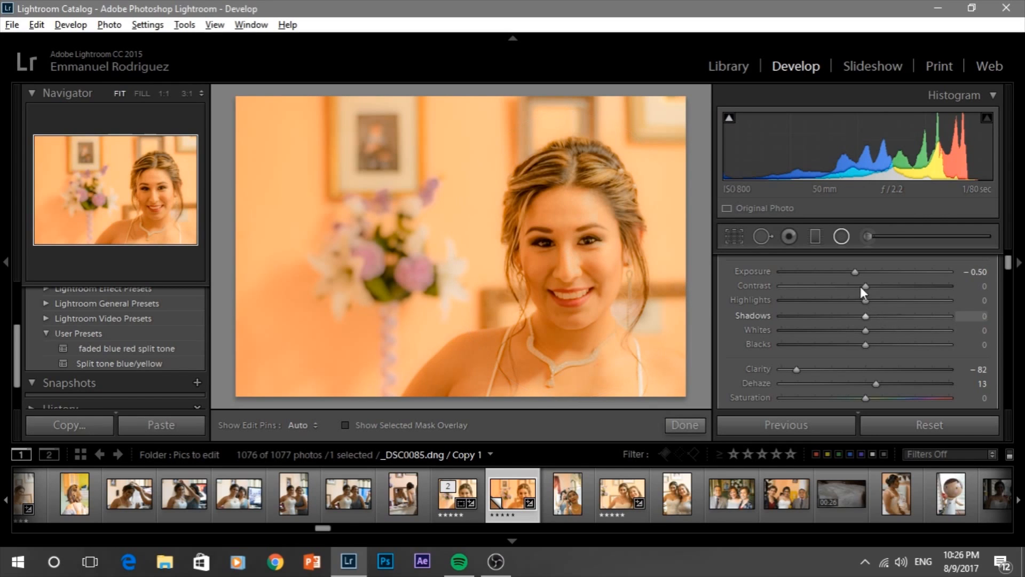
double_click(796, 370)
double_click(878, 385)
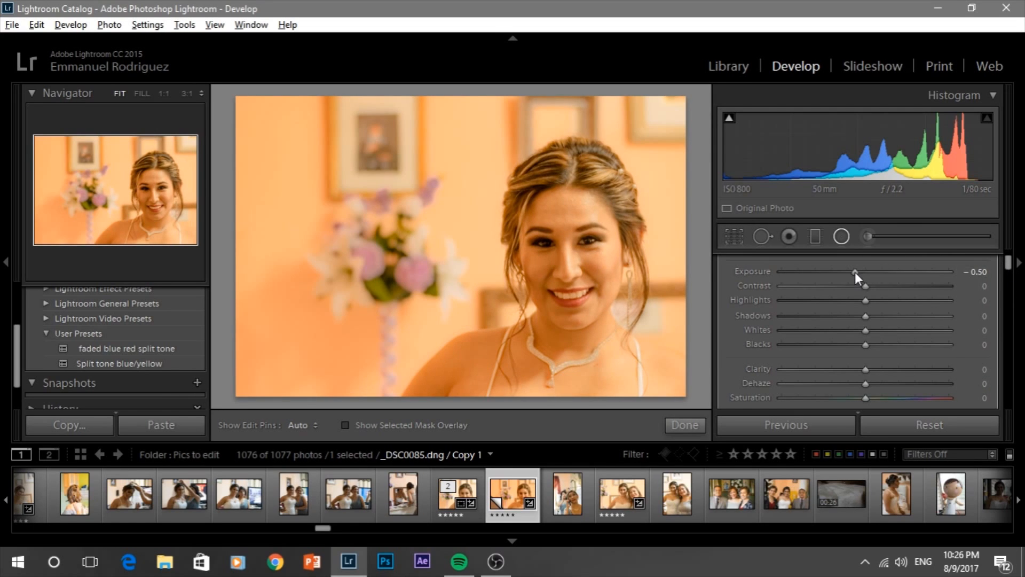
left_click_drag(854, 271, 870, 271)
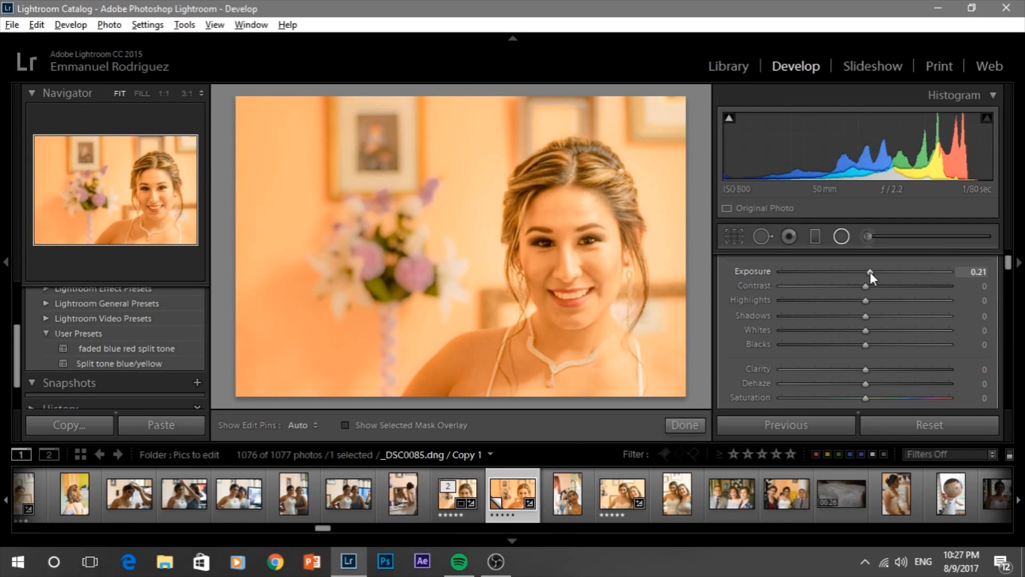
Step: Compare the portrait with both radial filters applied against its Before version
left_click(1011, 277)
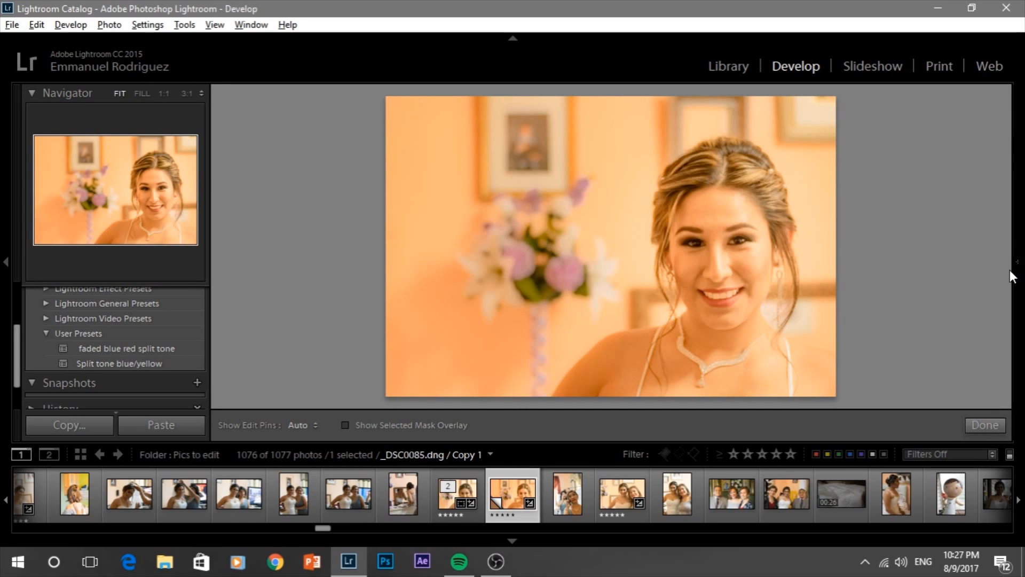
mouse_move(1013, 265)
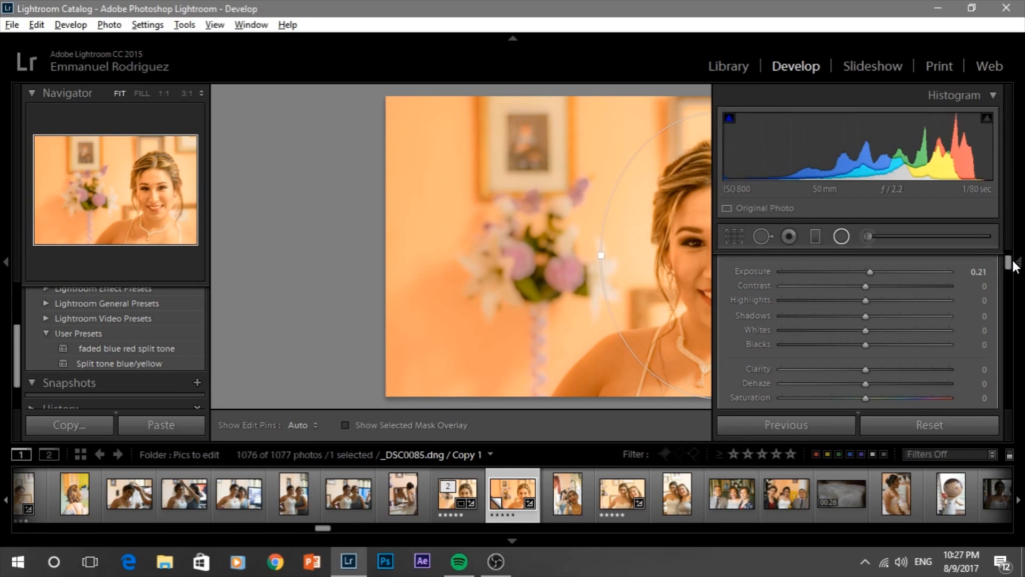
left_click(1019, 267)
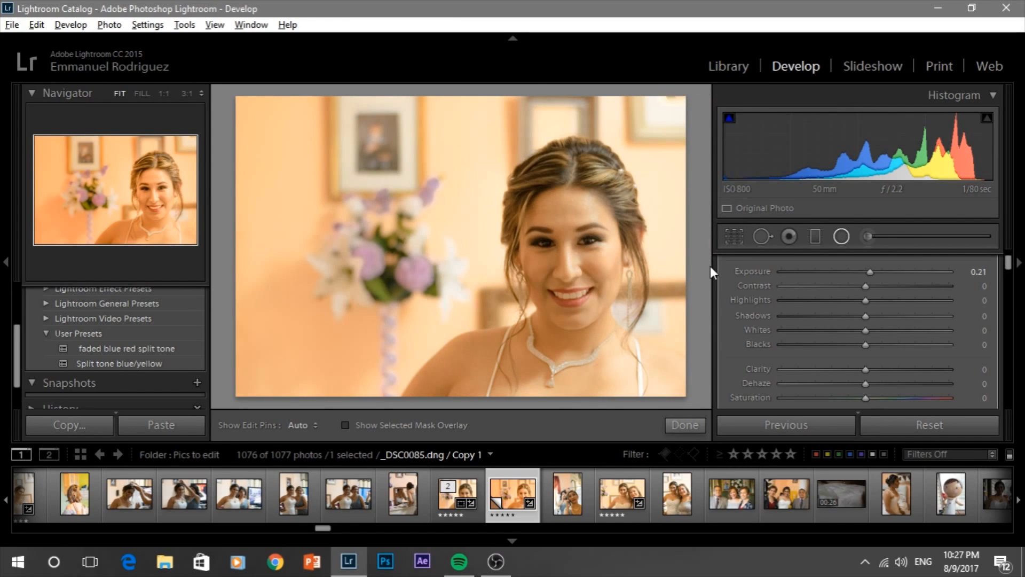
key("backslash")
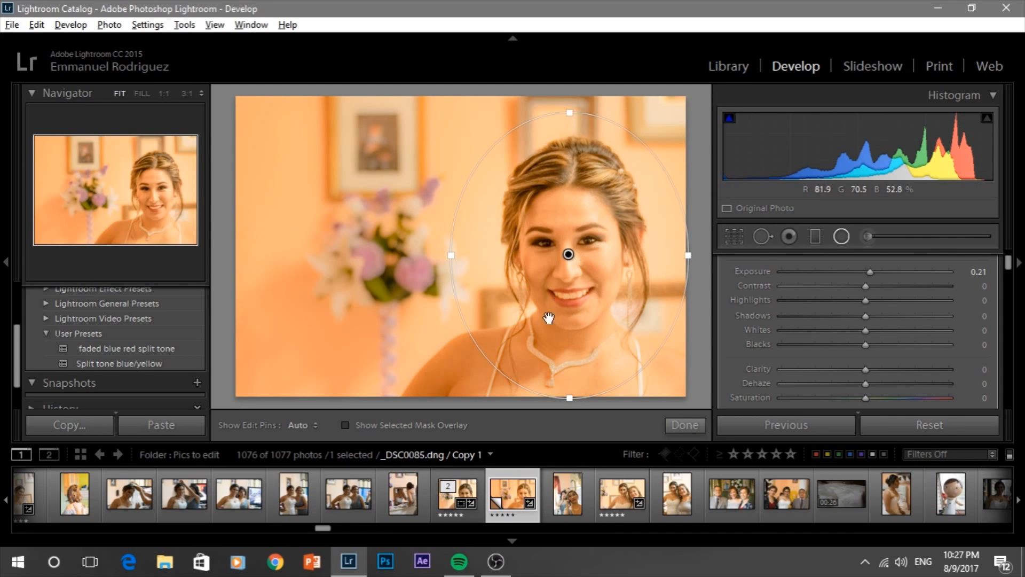
Step: Copy the edited bride portrait's develop settings with all Local Adjustments, including Radial Filters, excluded
left_click(69, 425)
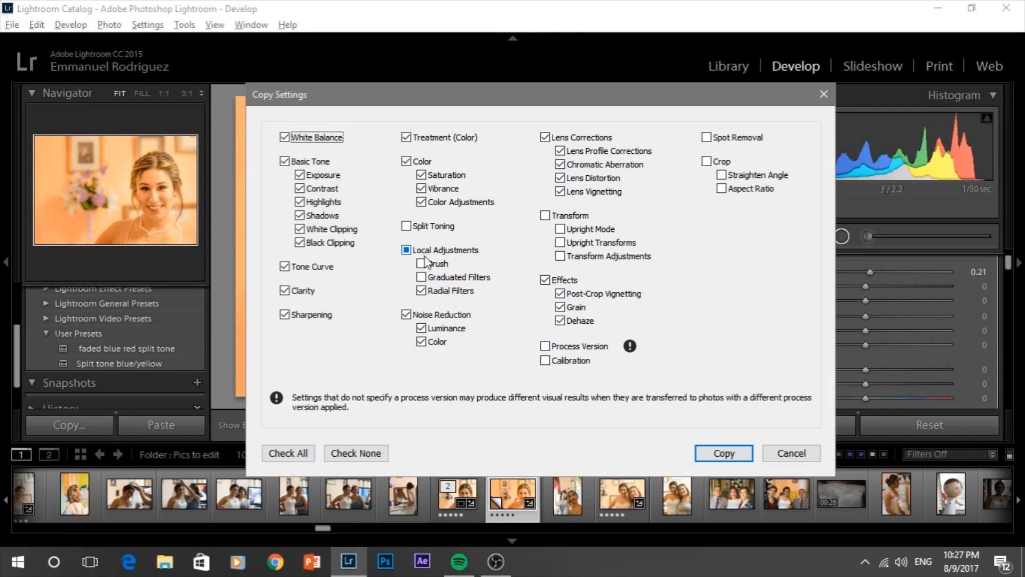
left_click(406, 253)
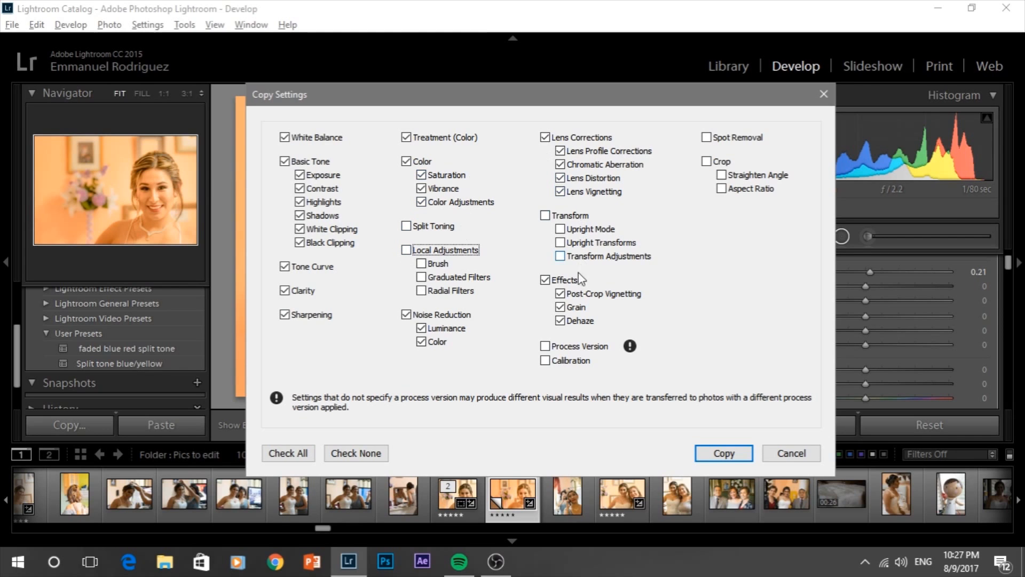
left_click(724, 454)
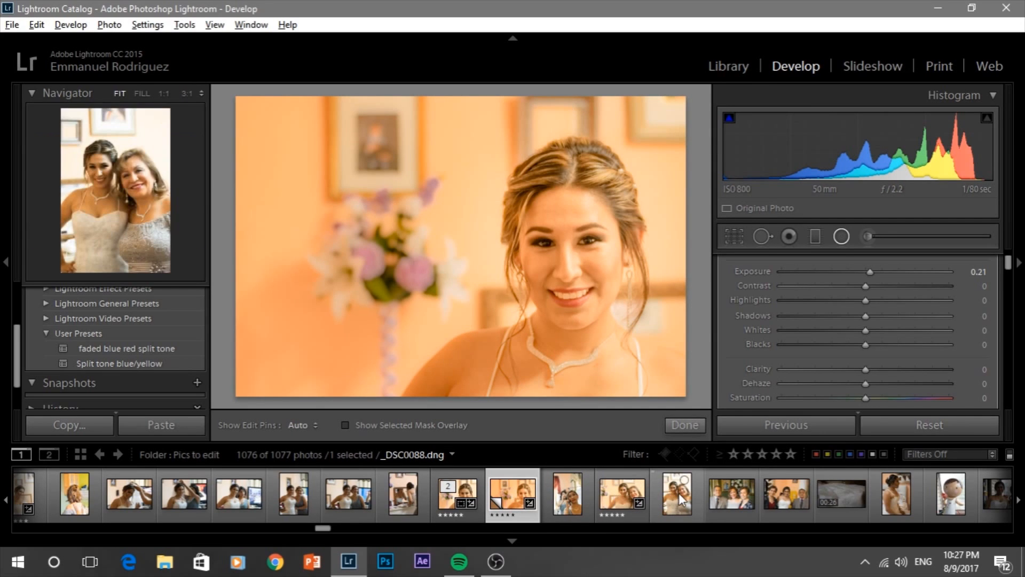
Step: Create a virtual copy of the two-woman photo _DSC0087.dng and select that copy for editing
left_click(614, 493)
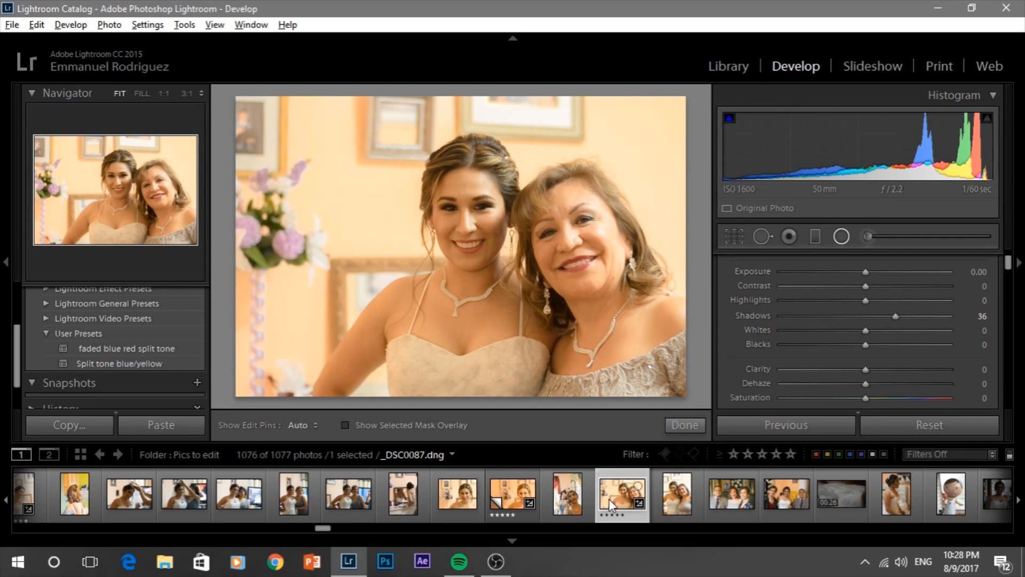
right_click(610, 501)
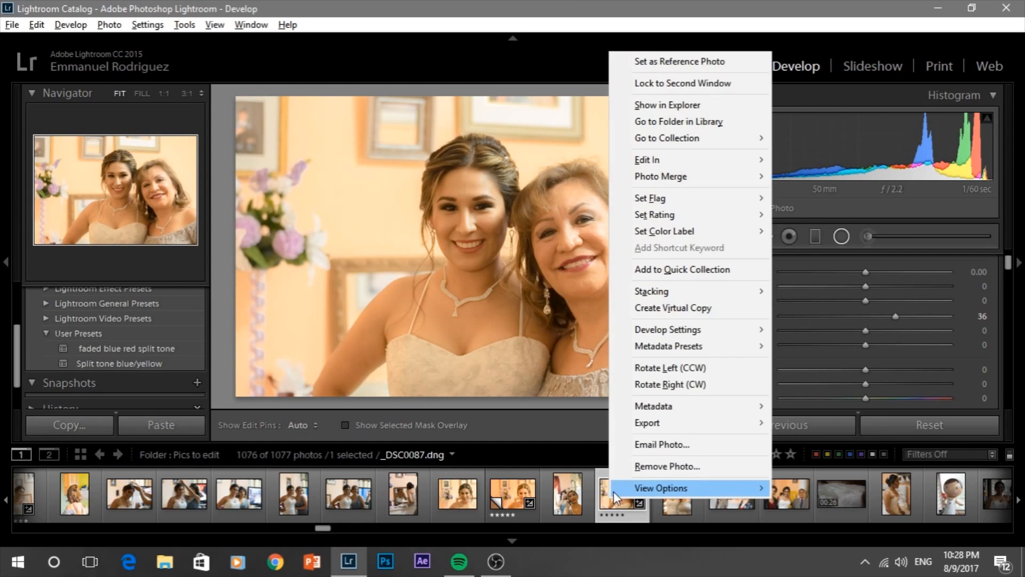
left_click(707, 309)
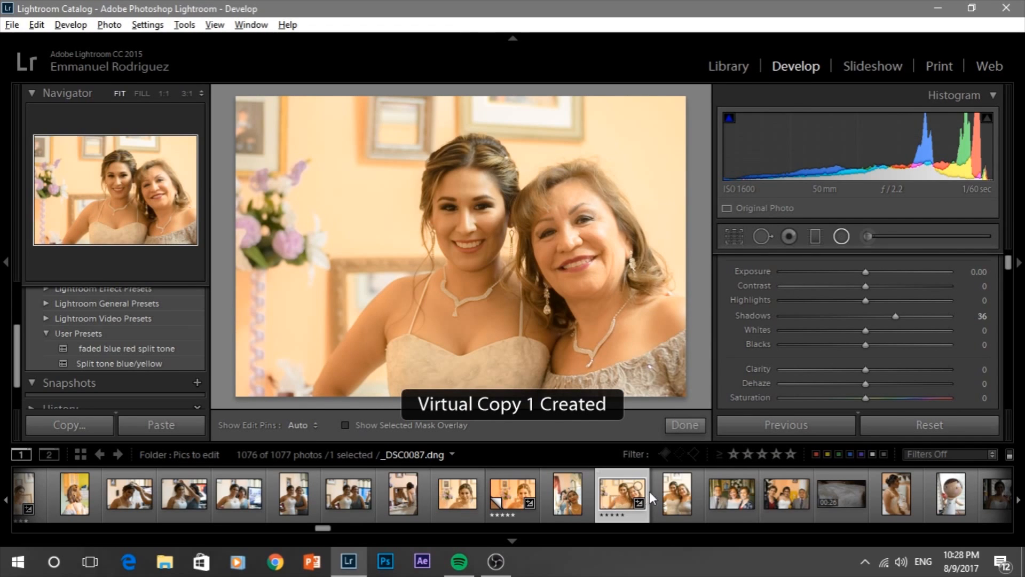
left_click(677, 492)
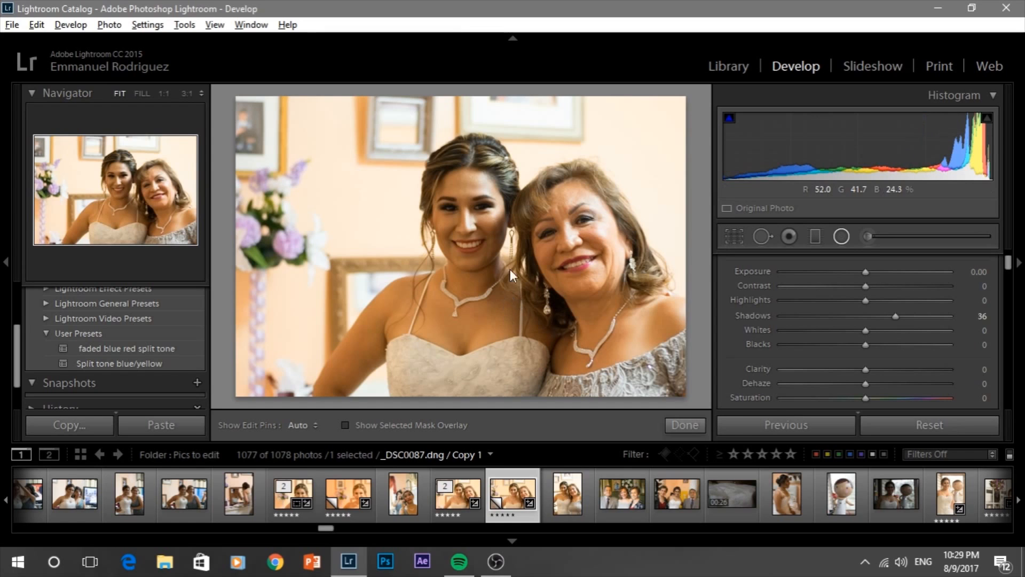
Step: Copy the bride portrait's develop settings without Local Adjustments and paste them onto the virtual copy of _DSC0087.dng
left_click(348, 506)
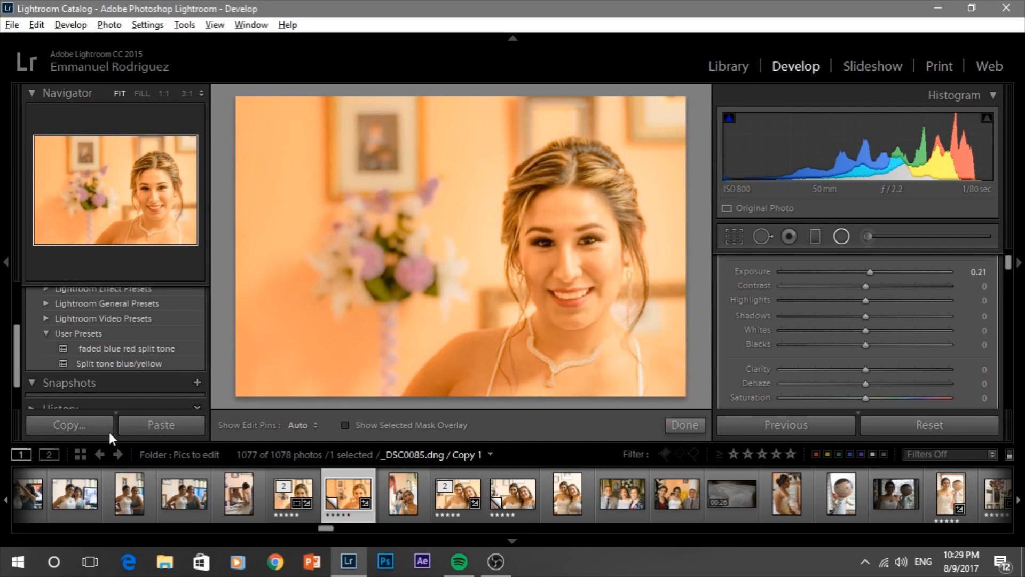
left_click(82, 423)
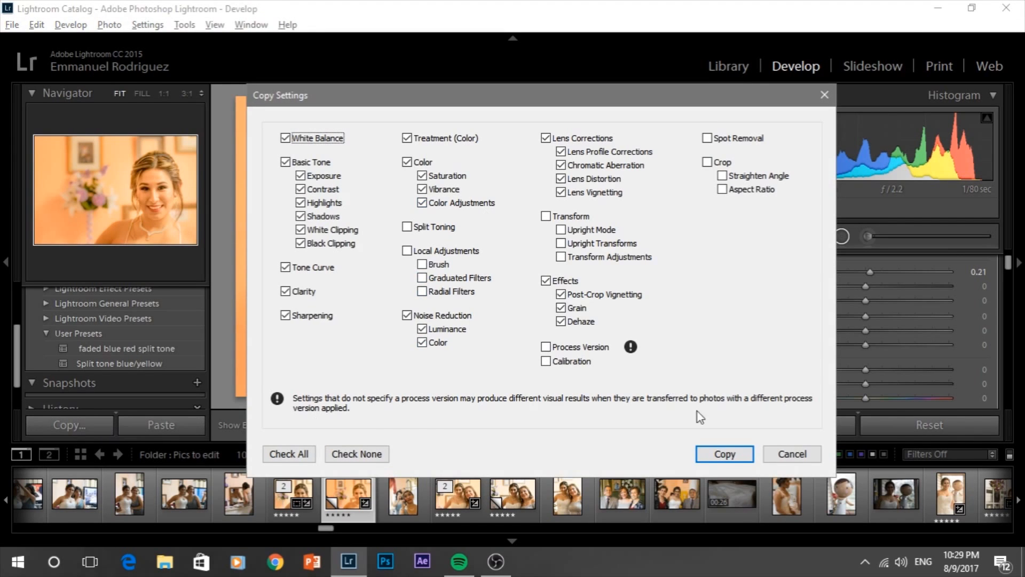
left_click(720, 455)
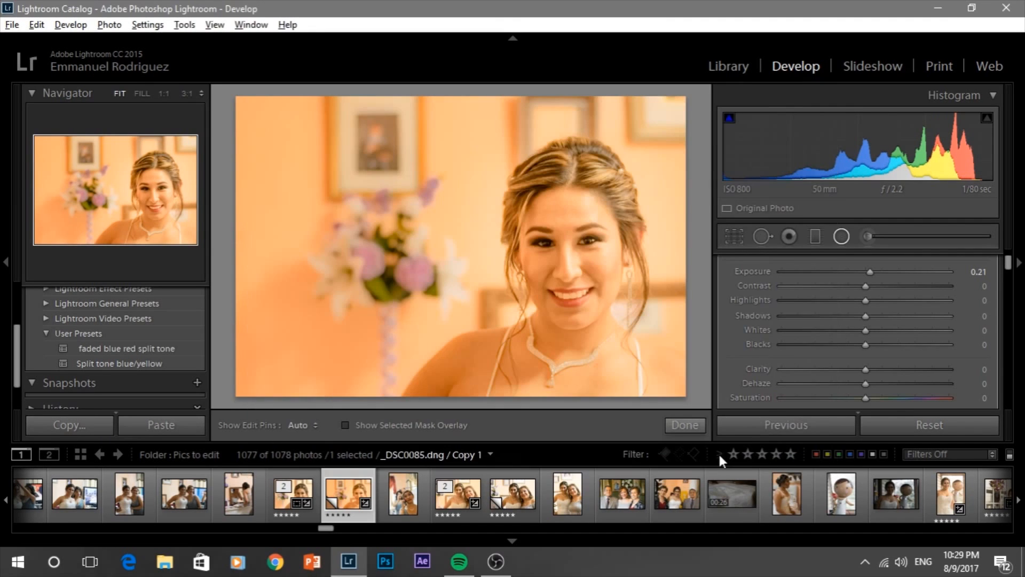
left_click(511, 495)
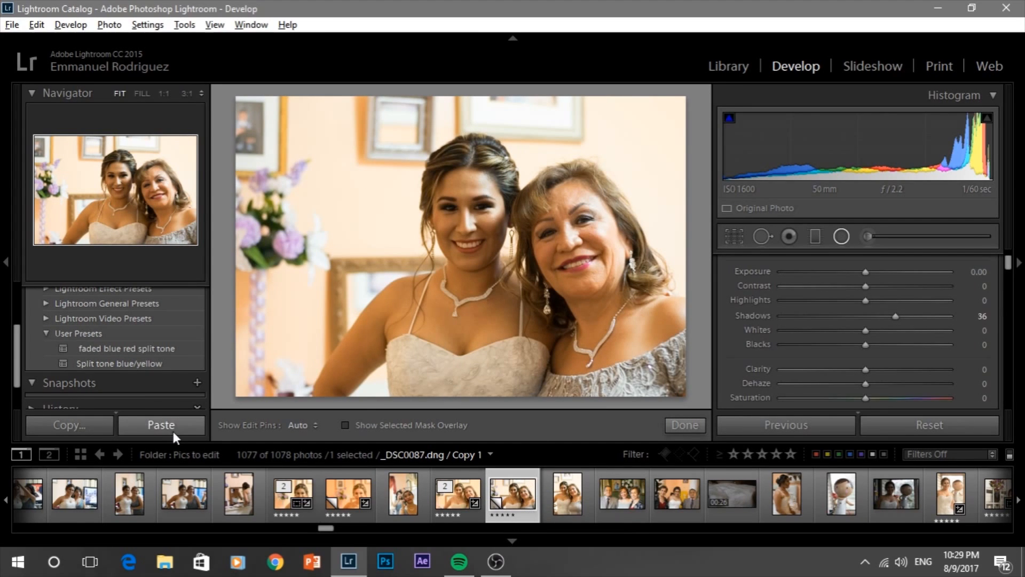
left_click(173, 431)
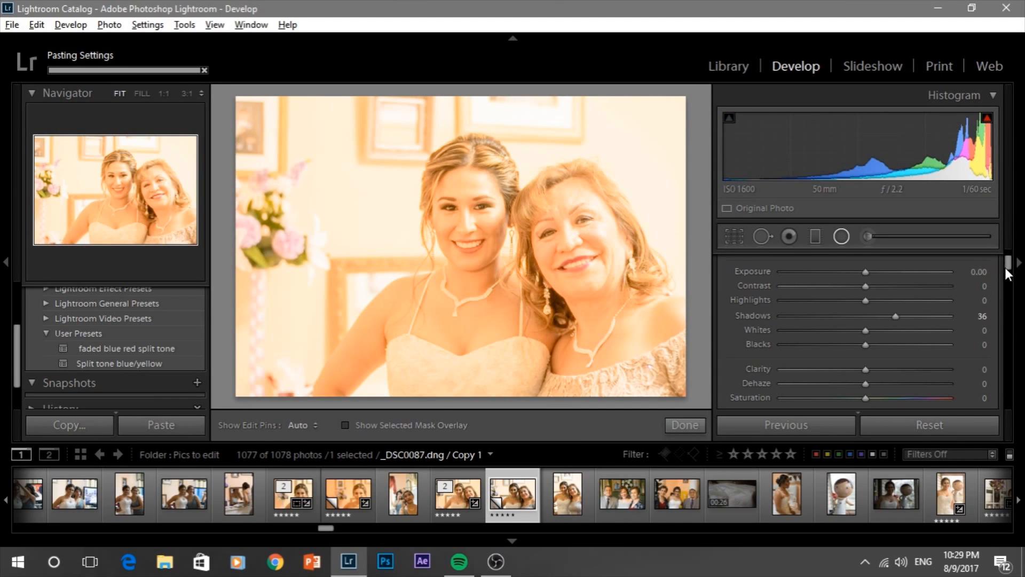
Step: Try to darken the two-woman photo with radial filter settings of Exposure −1.25 and Highlights −100
left_click_drag(867, 271, 845, 275)
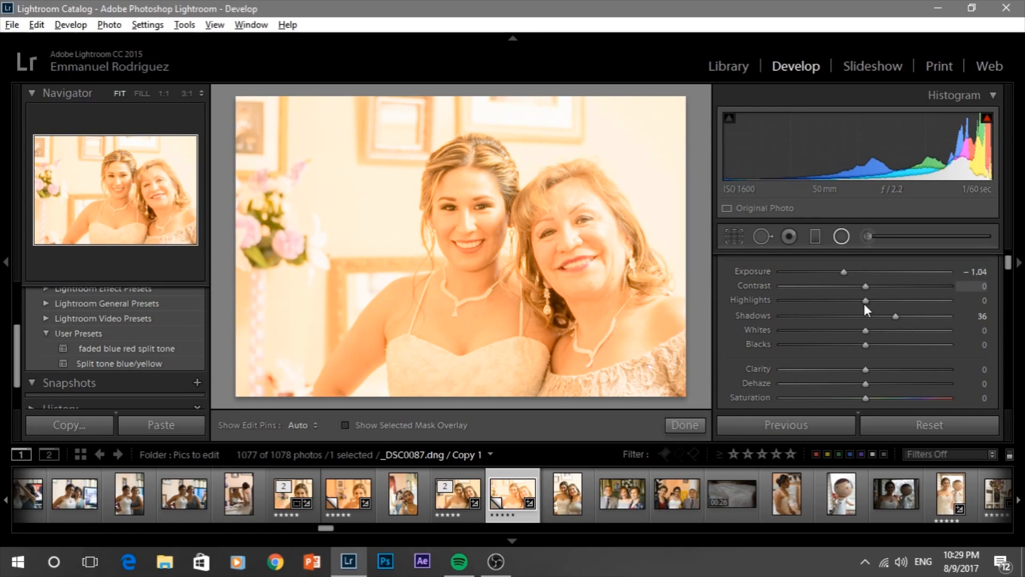
left_click_drag(866, 302, 739, 301)
left_click_drag(819, 271, 838, 274)
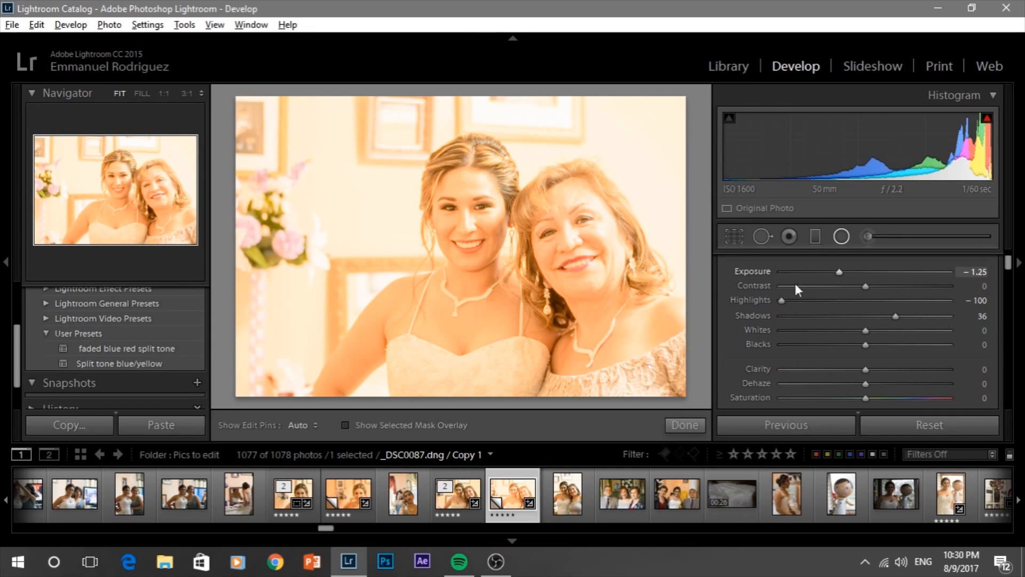
Step: Close the radial filter and set the two-woman photo's basic tone Exposure to −0.34
left_click(678, 424)
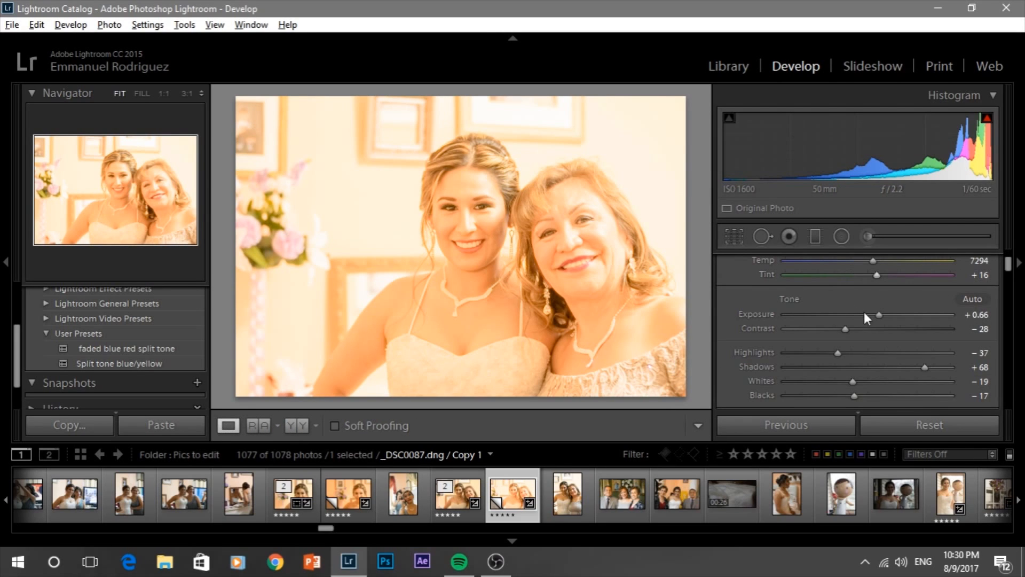
left_click_drag(876, 316, 854, 316)
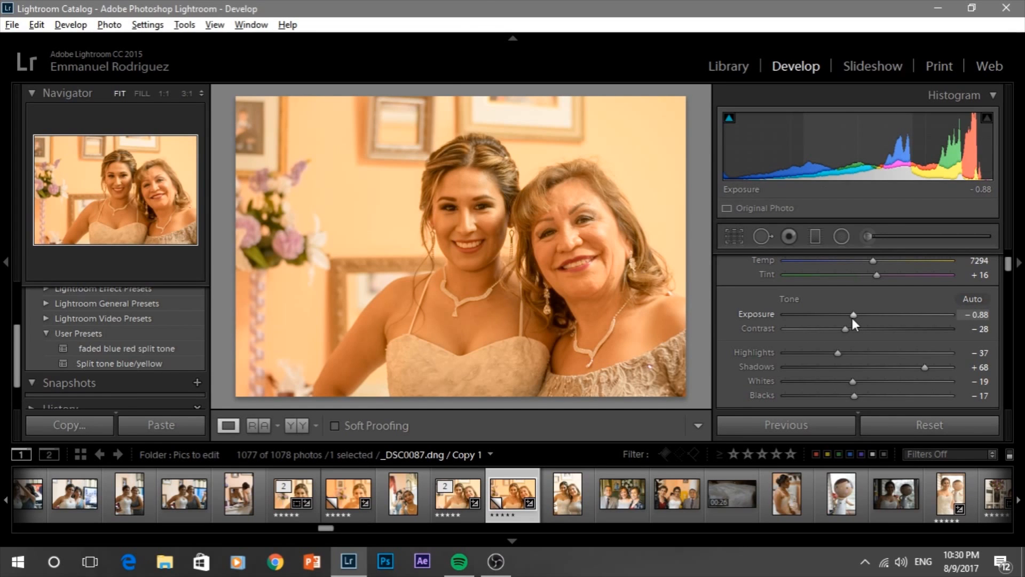
left_click_drag(853, 316, 863, 318)
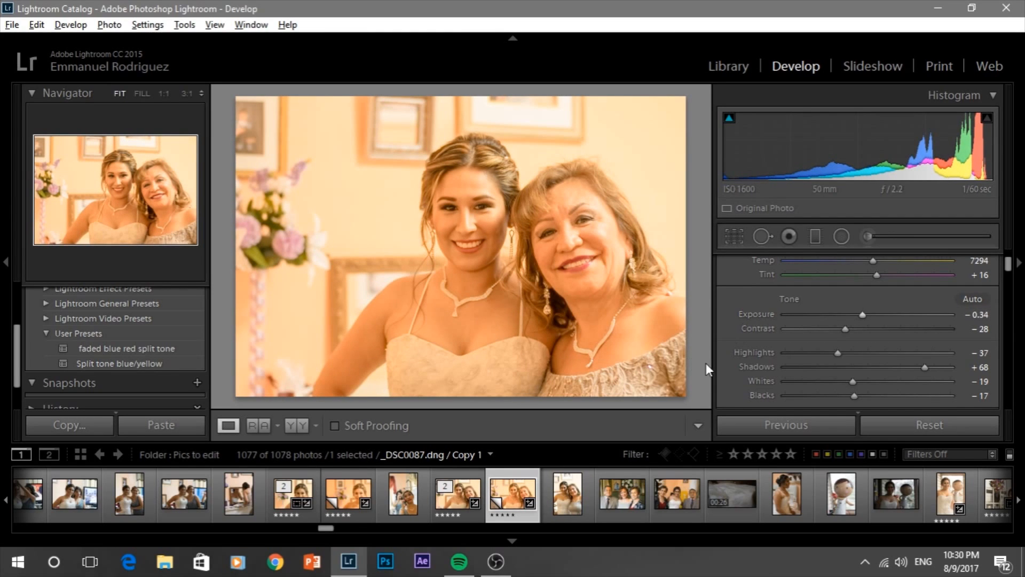
Step: Compare the darkened two-woman photo with its Before version
key("backslash")
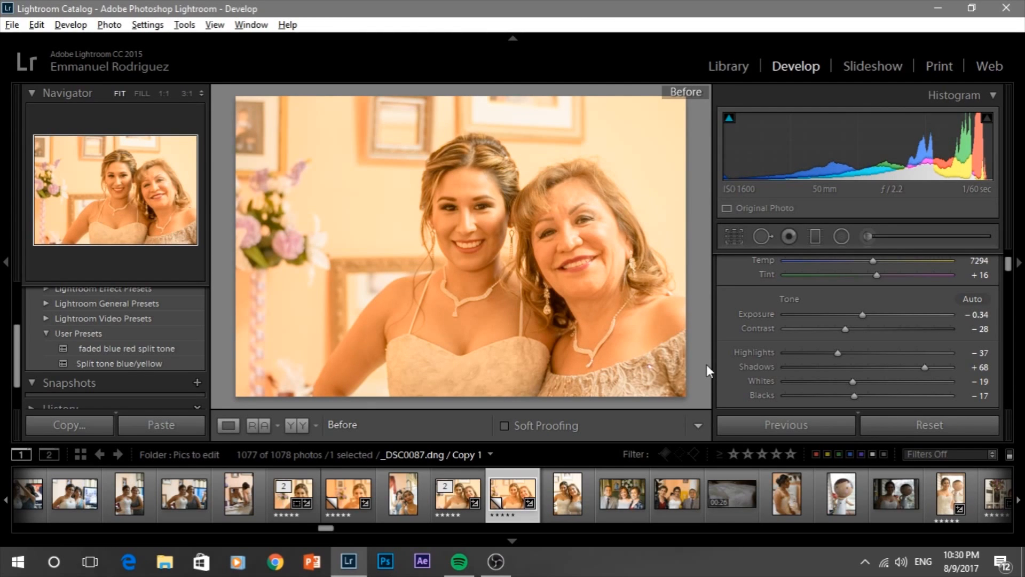
key("backslash")
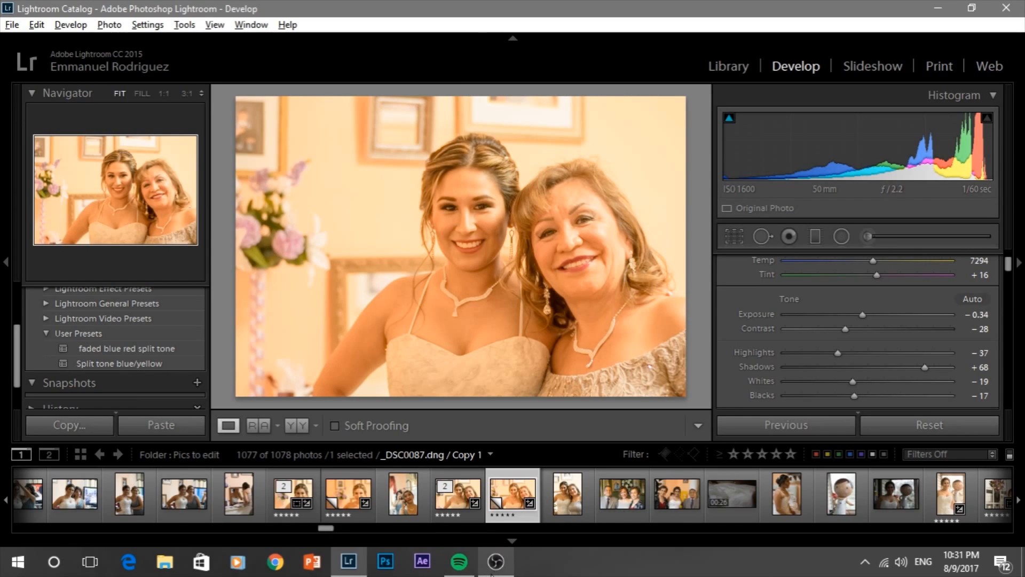
mouse_move(496, 573)
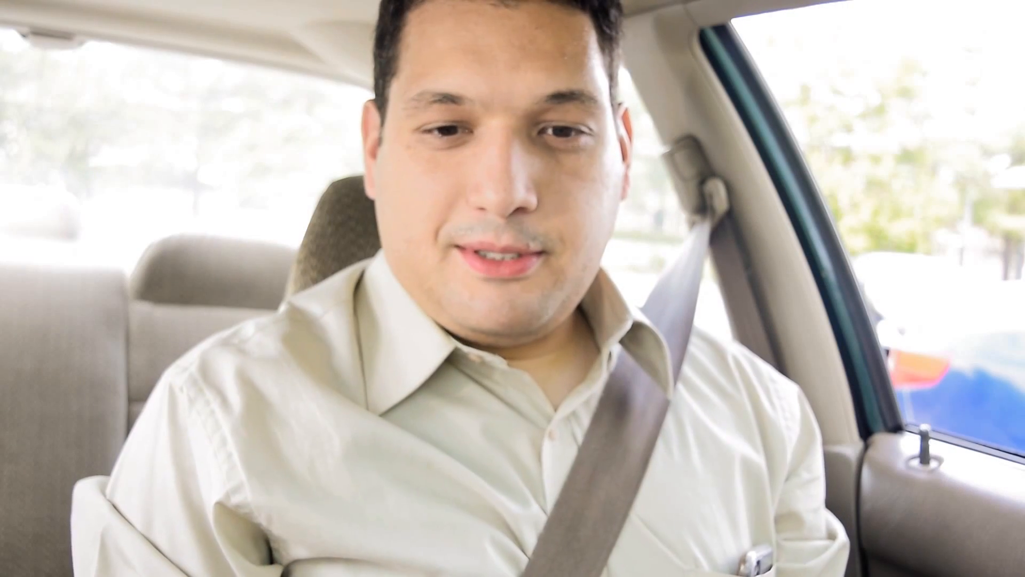